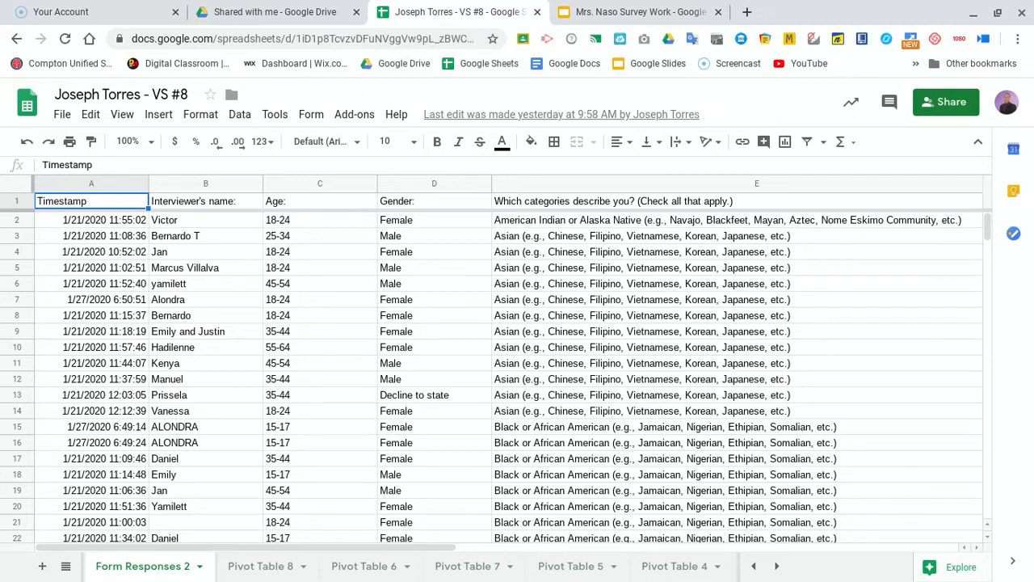
Open the Pivot Table 5 sheet, close its pivot table editor and select the gender comparison chart
left_click(576, 569)
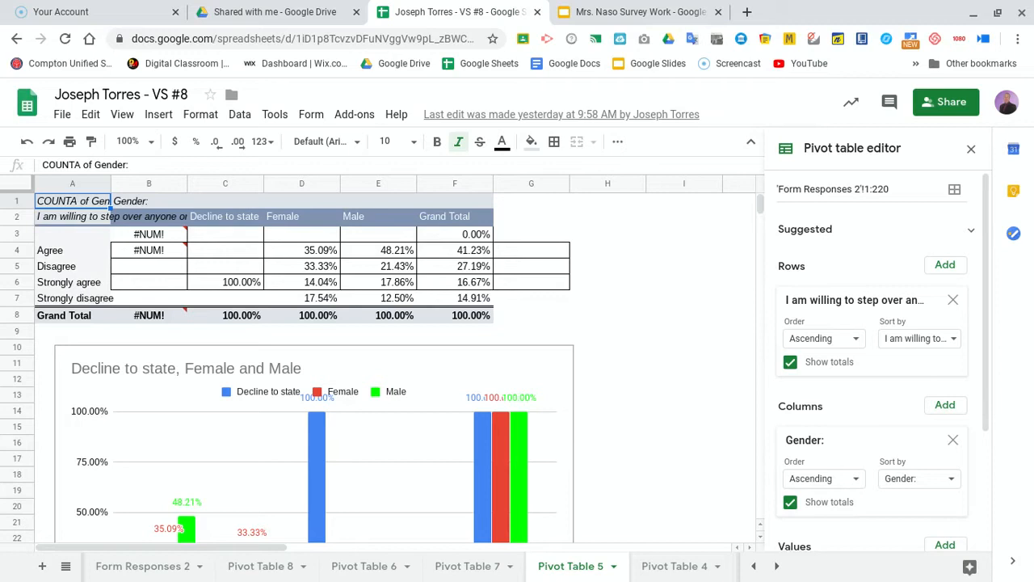
left_click_drag(987, 243, 986, 286)
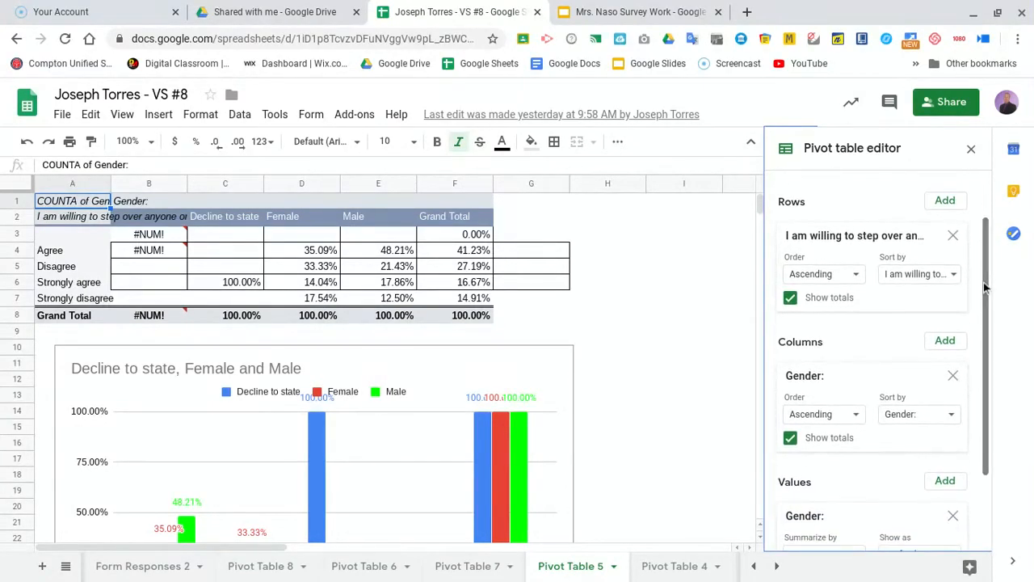
left_click(972, 150)
left_click_drag(985, 207, 987, 207)
left_click(411, 380)
scroll(411, 379, "down", 2)
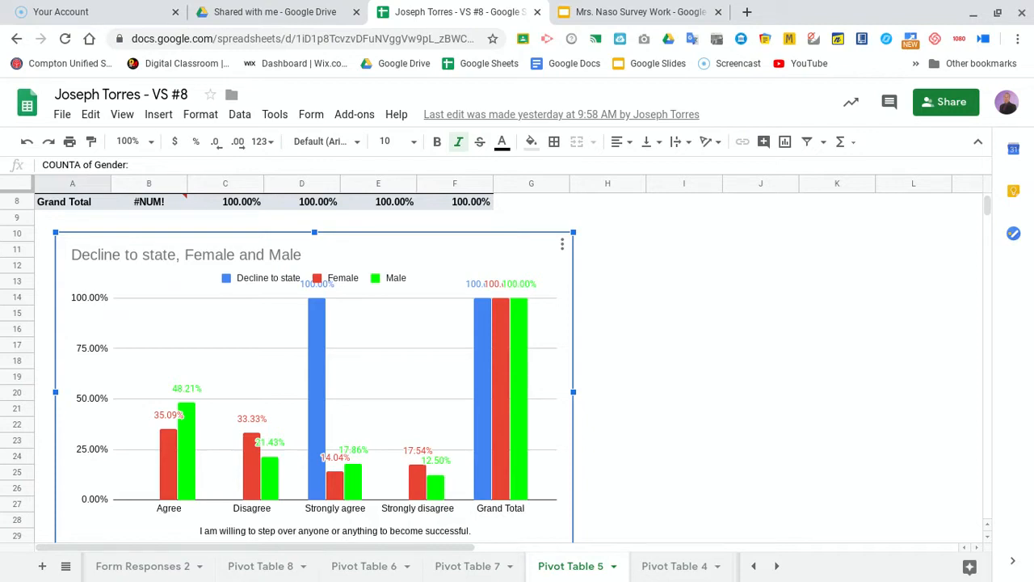
Download the "Decline to state, Female and Male" chart as a PNG image
left_click(643, 282)
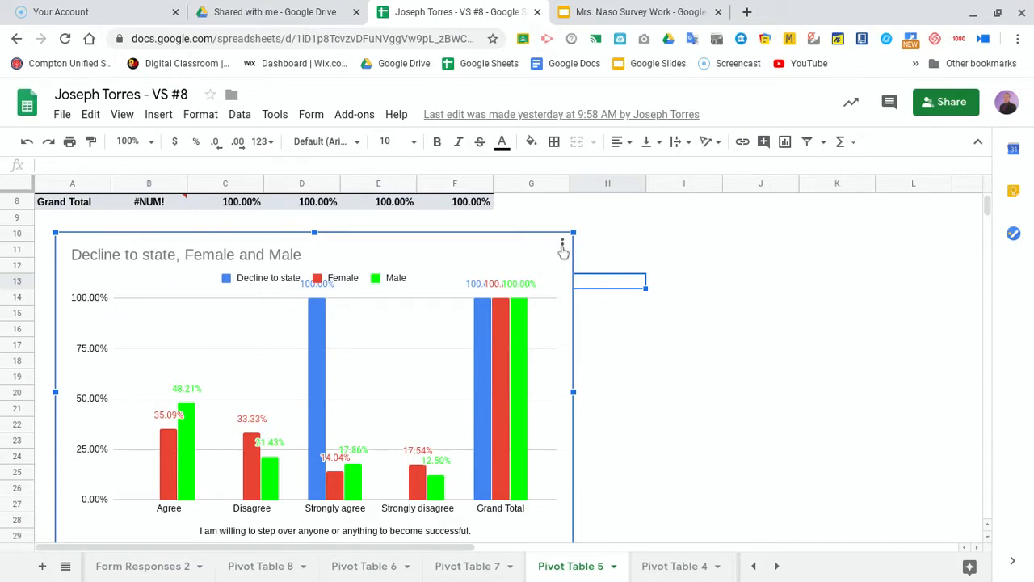
left_click(562, 244)
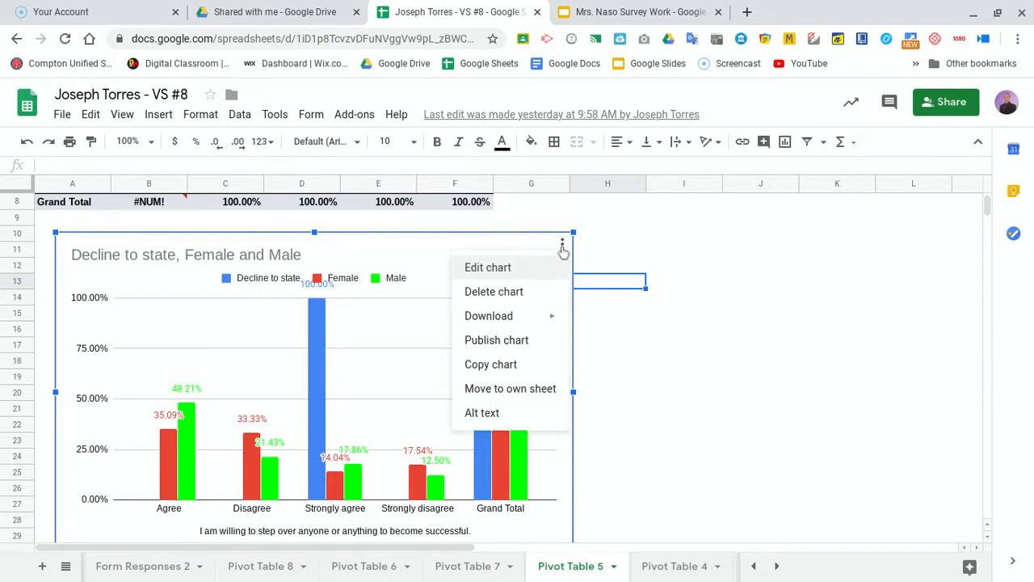
mouse_move(546, 320)
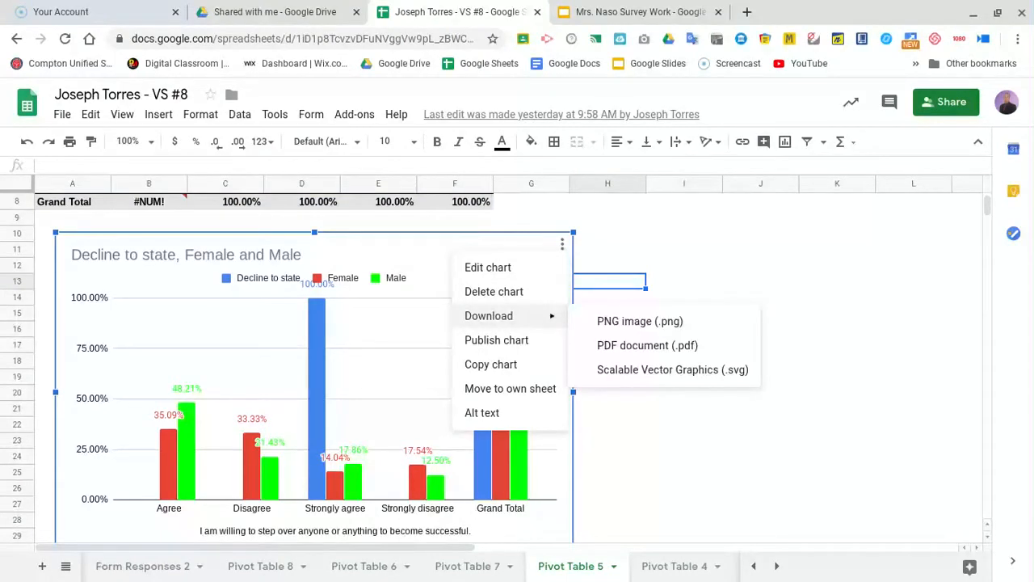
left_click(639, 323)
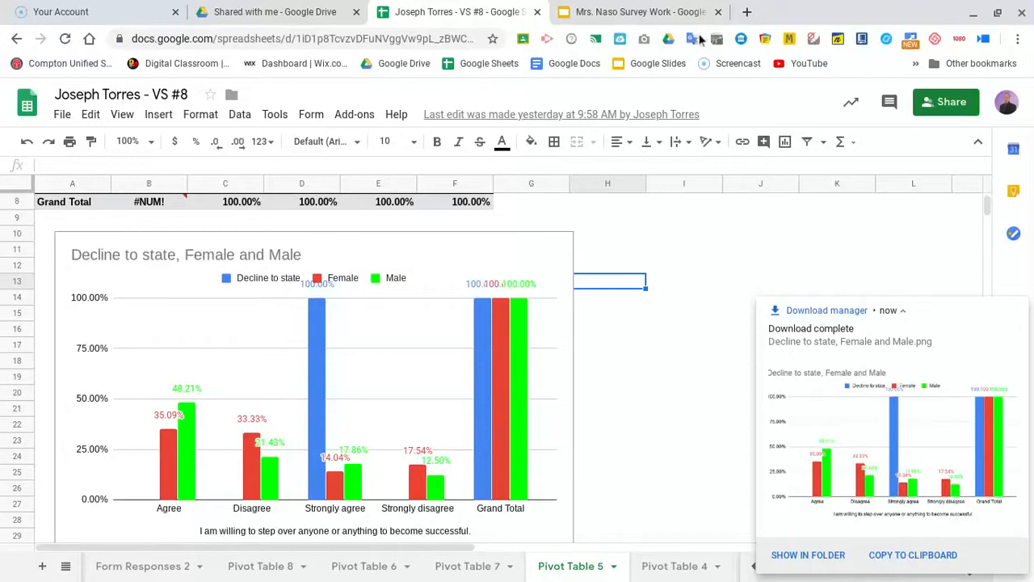
Switch to the survey work presentation in Google Slides and add a slide with the Title and two columns layout
left_click(642, 12)
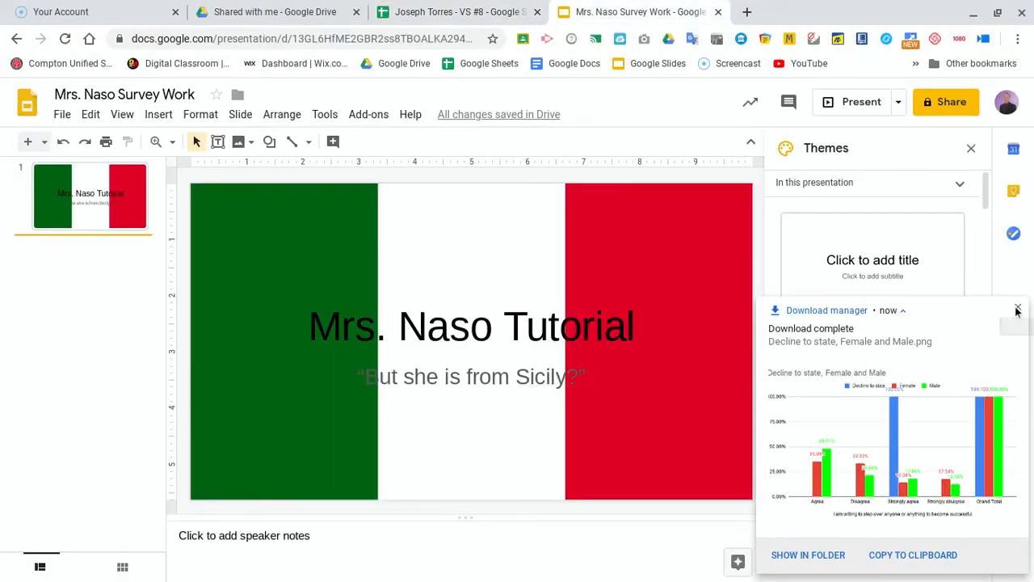
left_click(1018, 311)
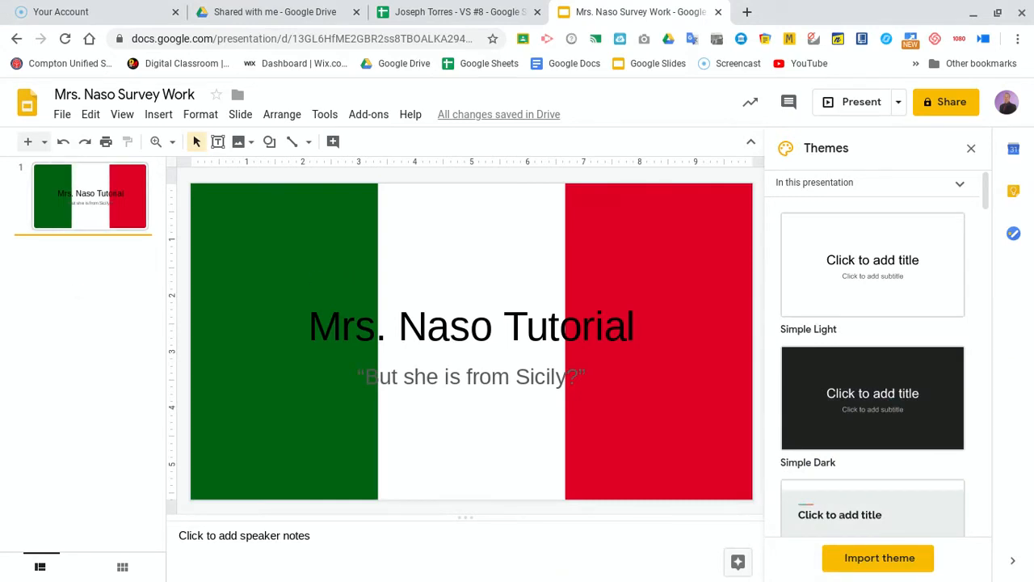
left_click(46, 143)
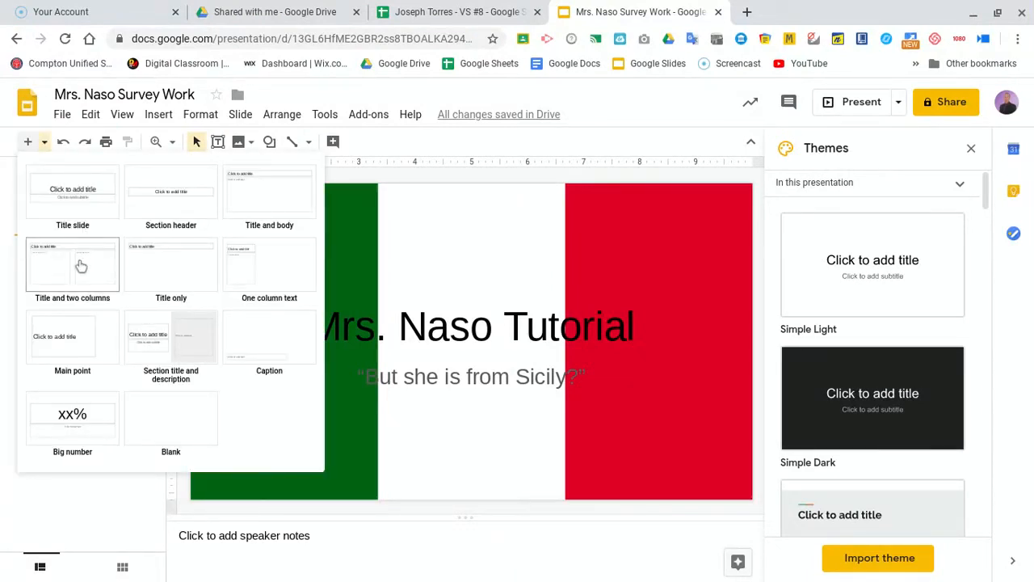
left_click(81, 266)
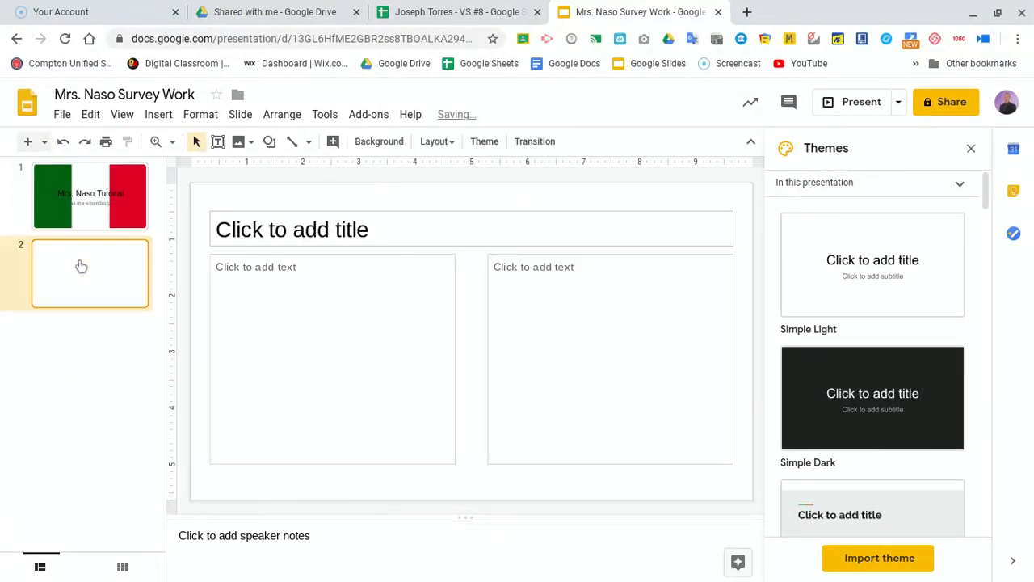
left_click(299, 277)
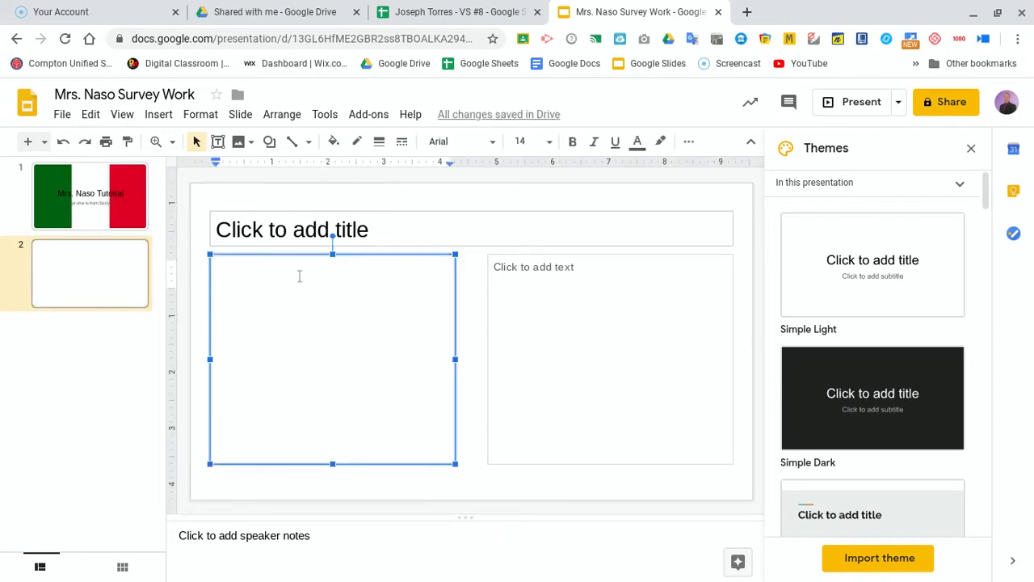
left_click(475, 327)
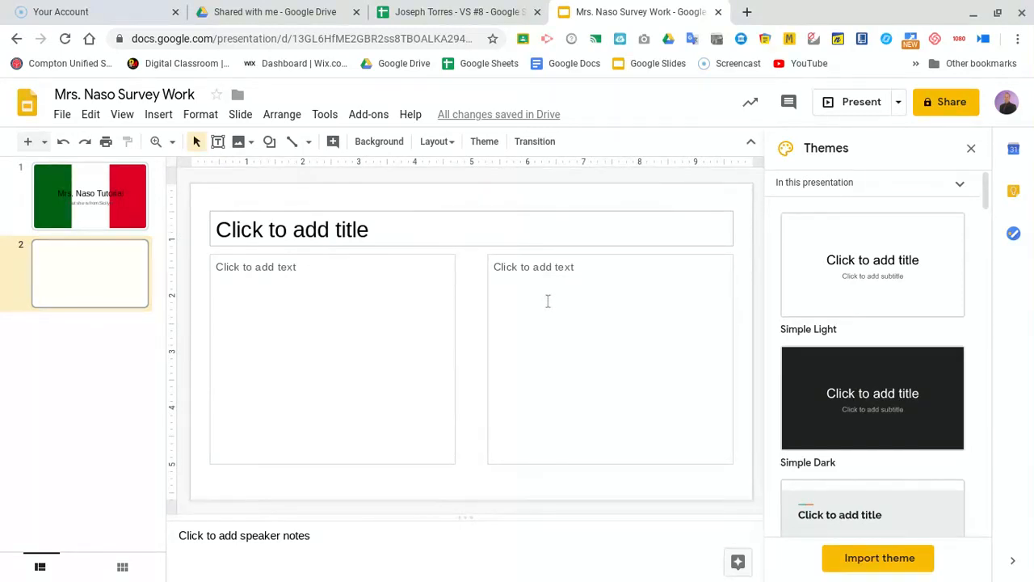
Insert the recent computer file "Decline to state, Female and Male.png" as an image on slide 2
left_click(159, 114)
mouse_move(232, 146)
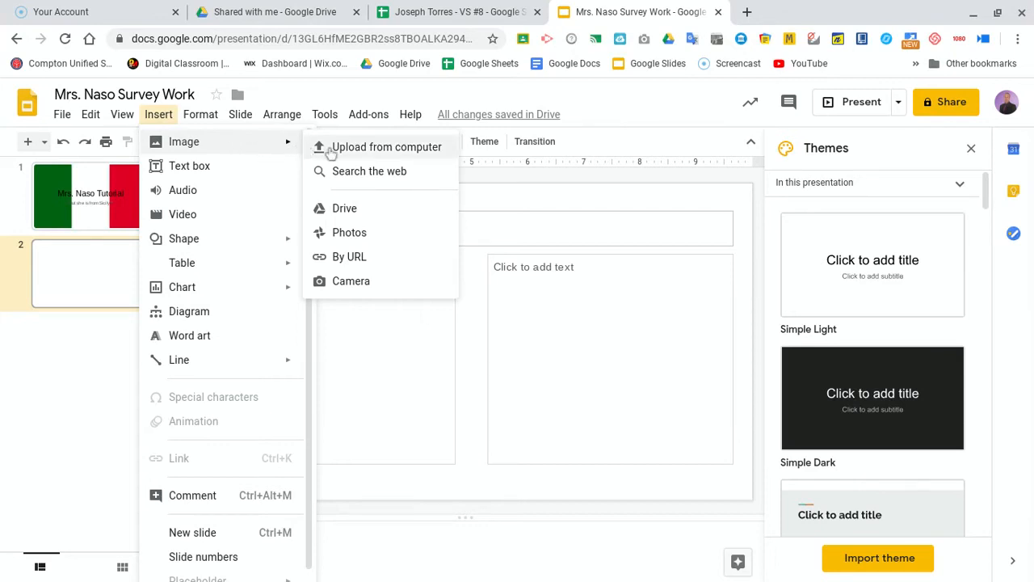
left_click(360, 147)
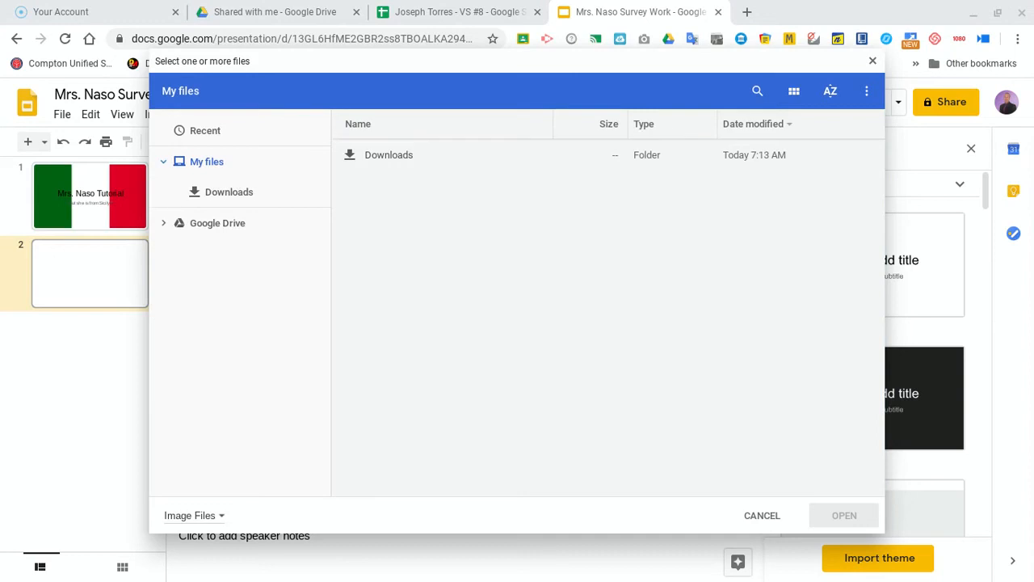
left_click(246, 194)
left_click(221, 170)
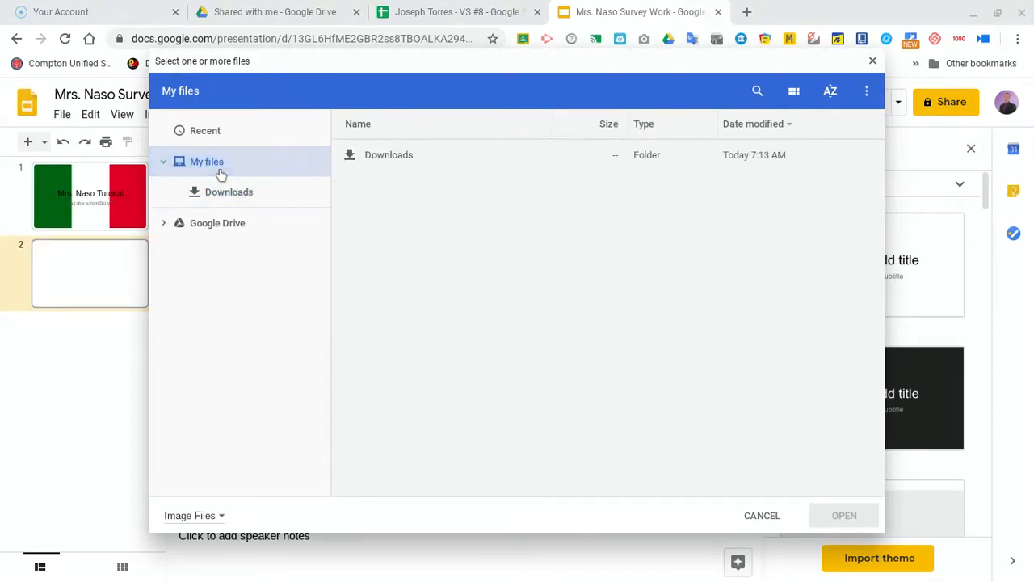
left_click(427, 159)
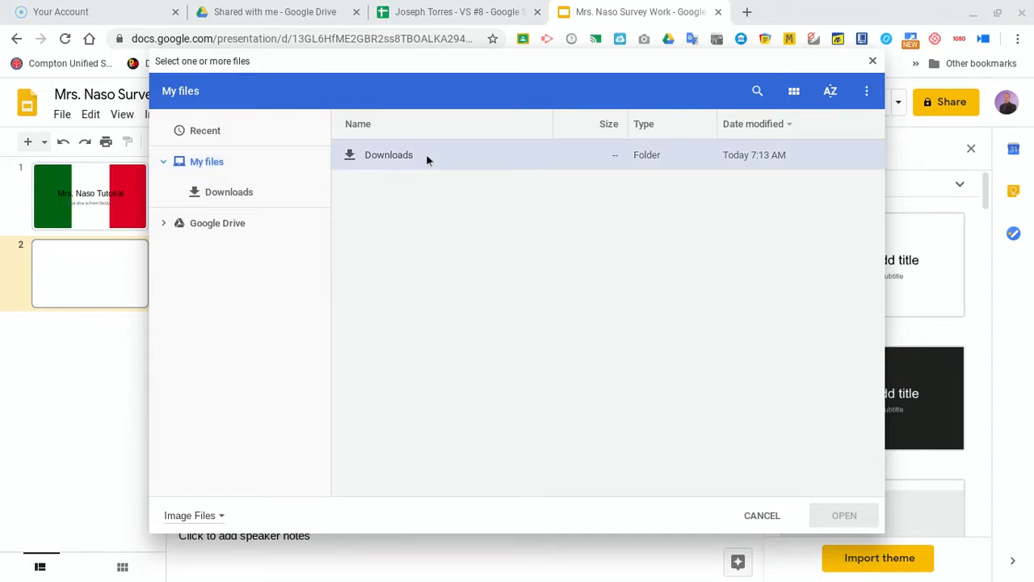
double_click(426, 158)
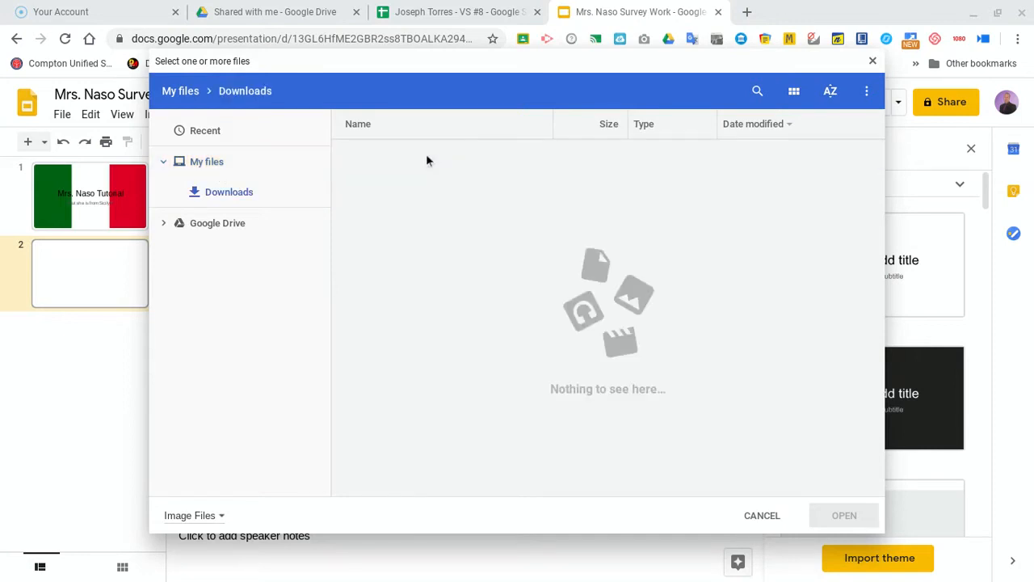
left_click(206, 137)
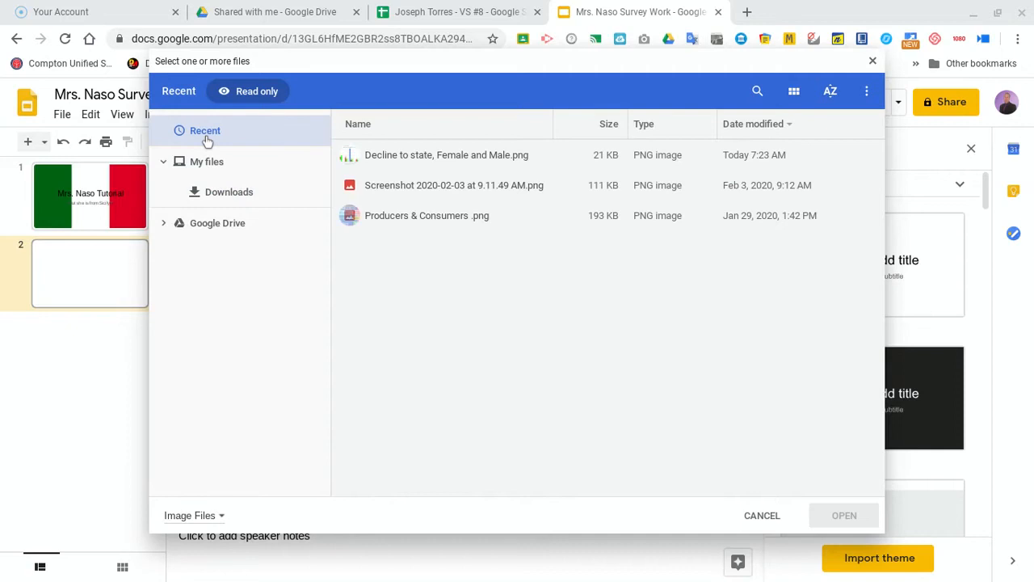
left_click(389, 155)
left_click(840, 515)
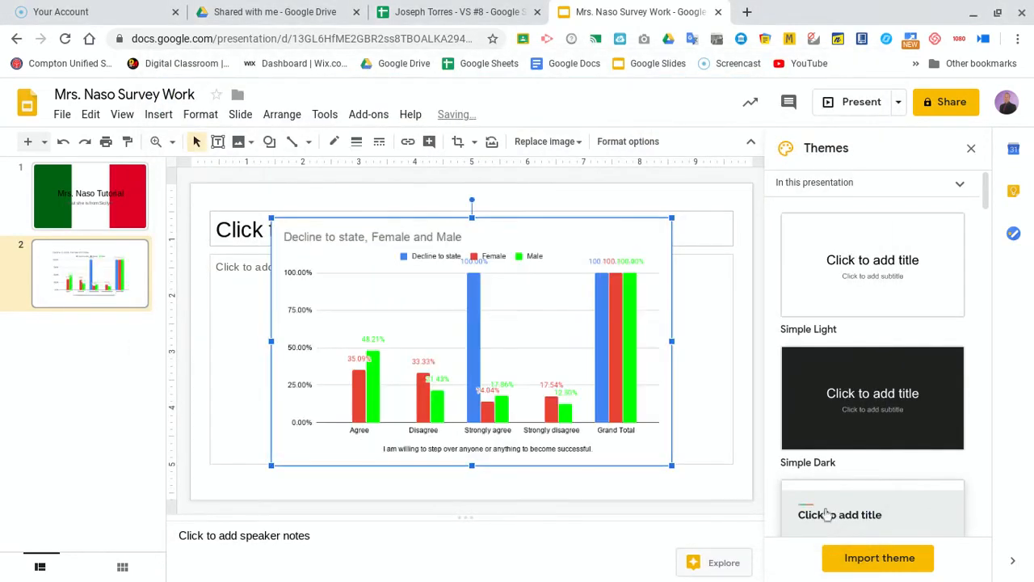
Delete slide 2's left text placeholder and shrink the chart image to fit in its place beside the right column
left_click_drag(672, 219, 540, 270)
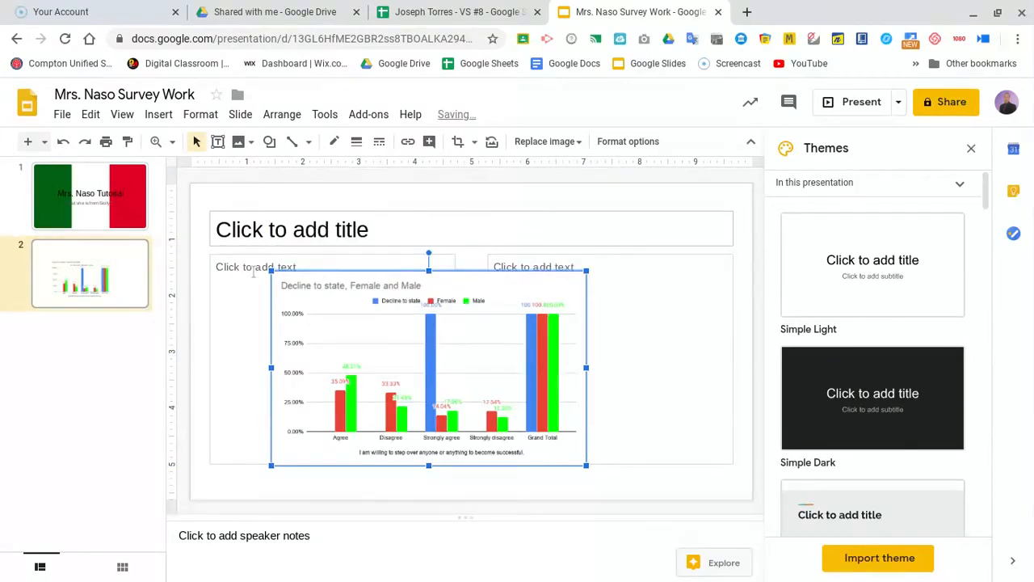
left_click(228, 257)
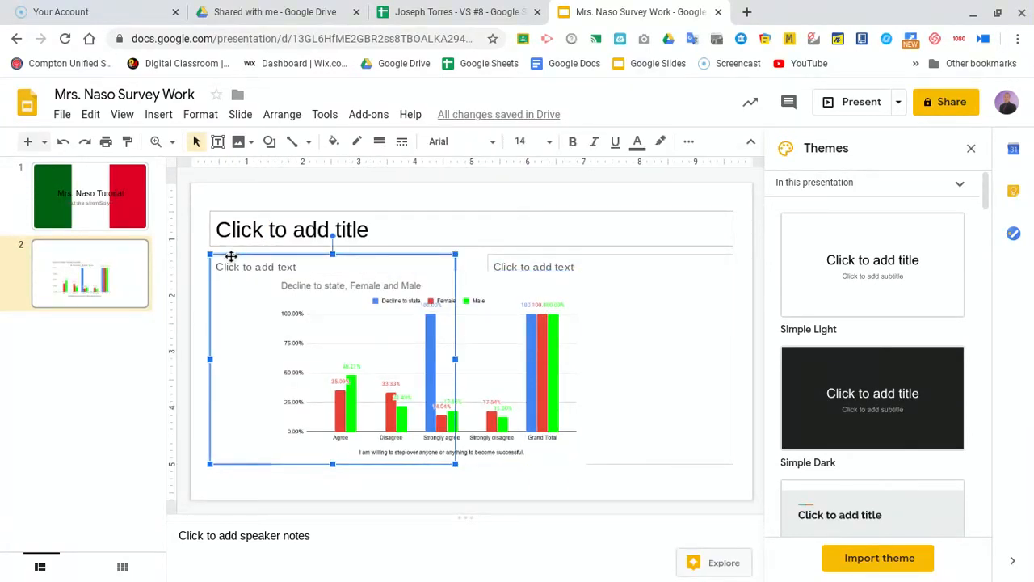
key("Delete")
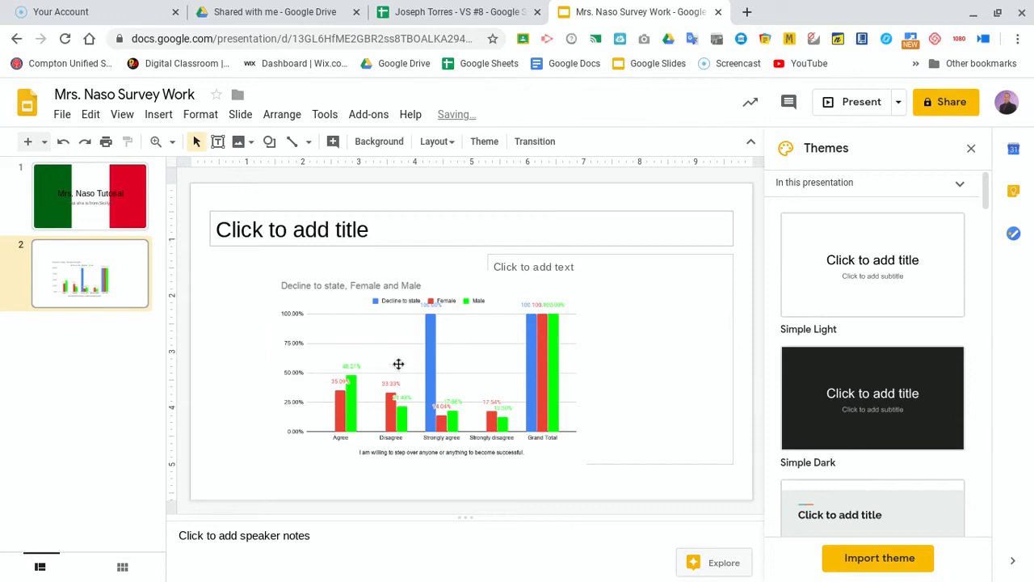
left_click(404, 363)
left_click_drag(407, 366, 340, 365)
left_click_drag(521, 463, 439, 437)
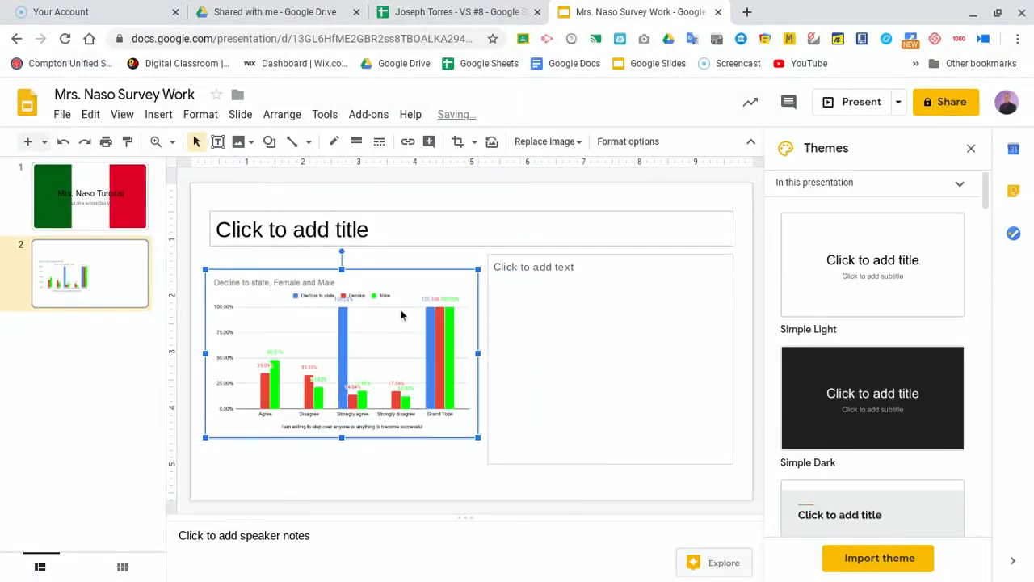
Set the background color of slide 2 to black
left_click(528, 310)
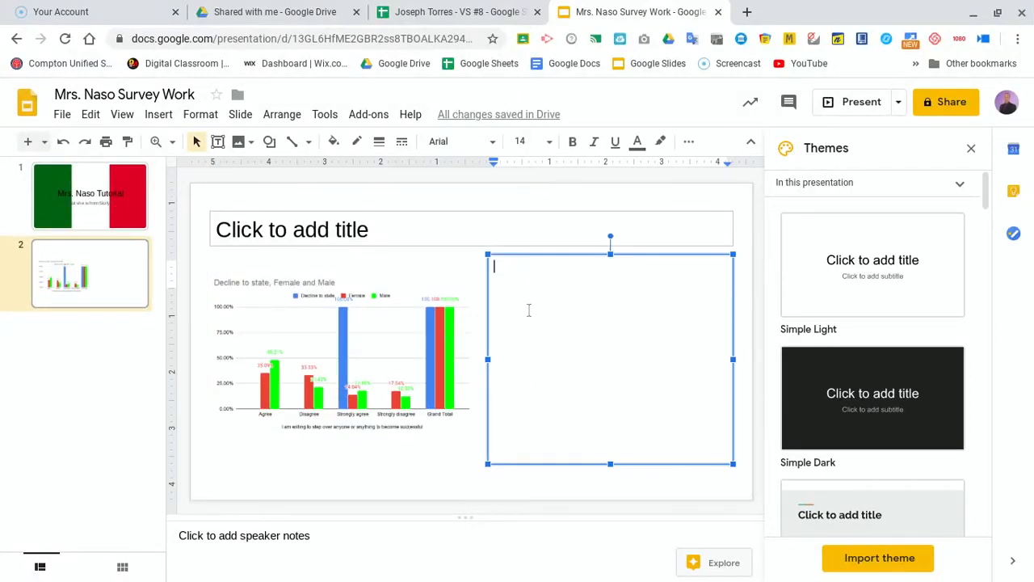
left_click(450, 202)
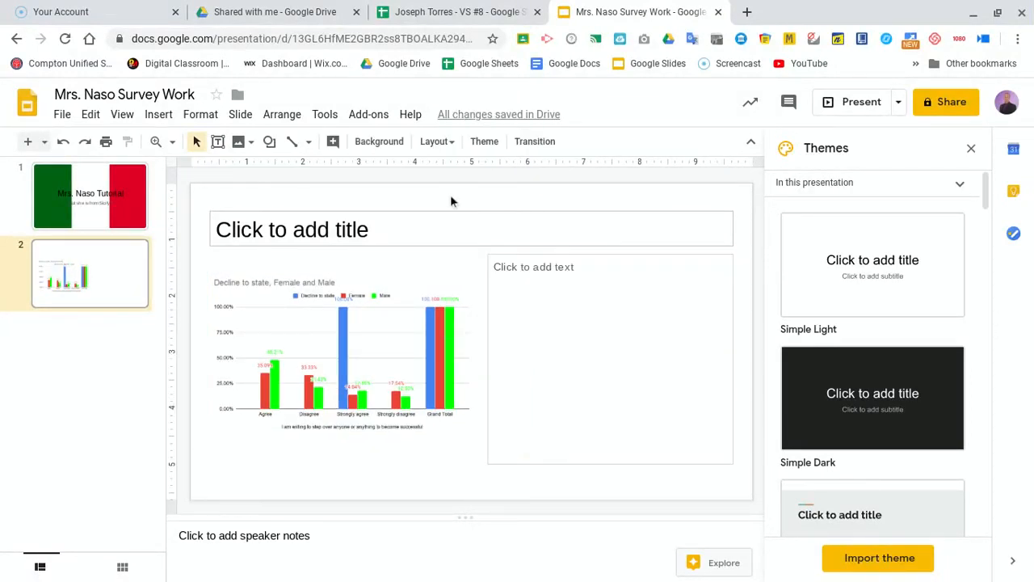
left_click(377, 147)
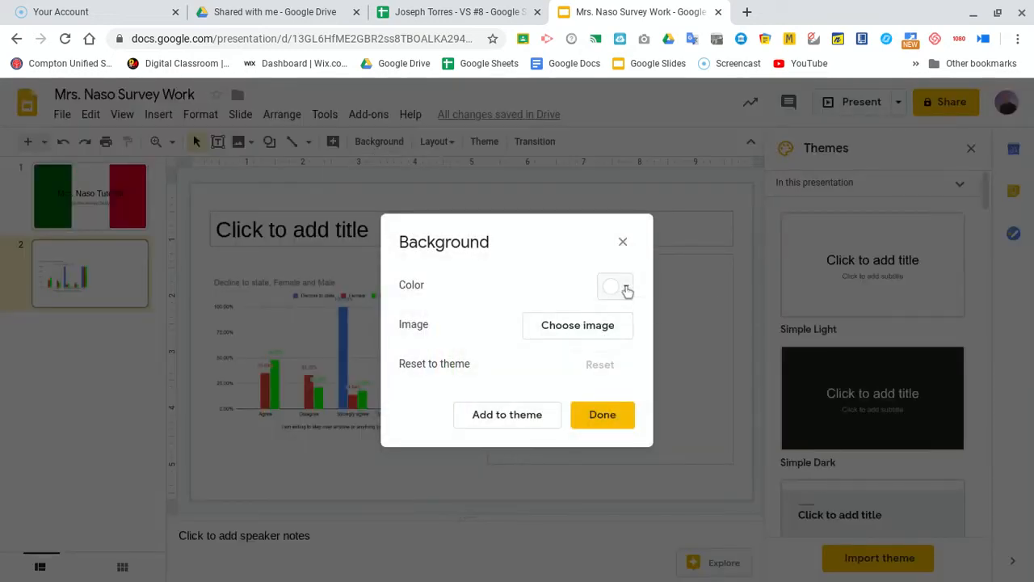
left_click(627, 289)
left_click(614, 373)
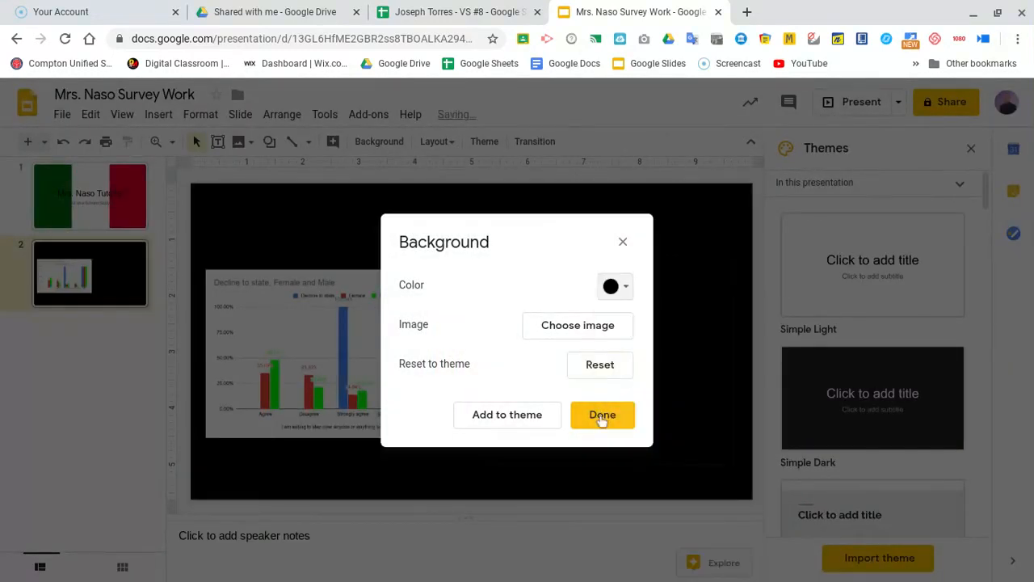
left_click(602, 417)
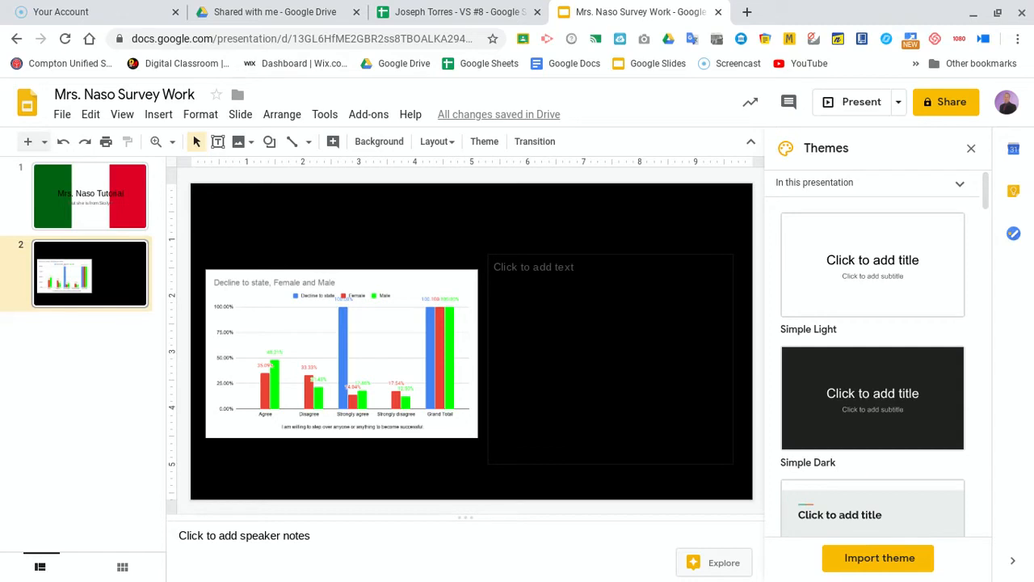
Switch back to the survey responses spreadsheet in Google Sheets and open the Pivot Table 7 sheet
left_click(441, 12)
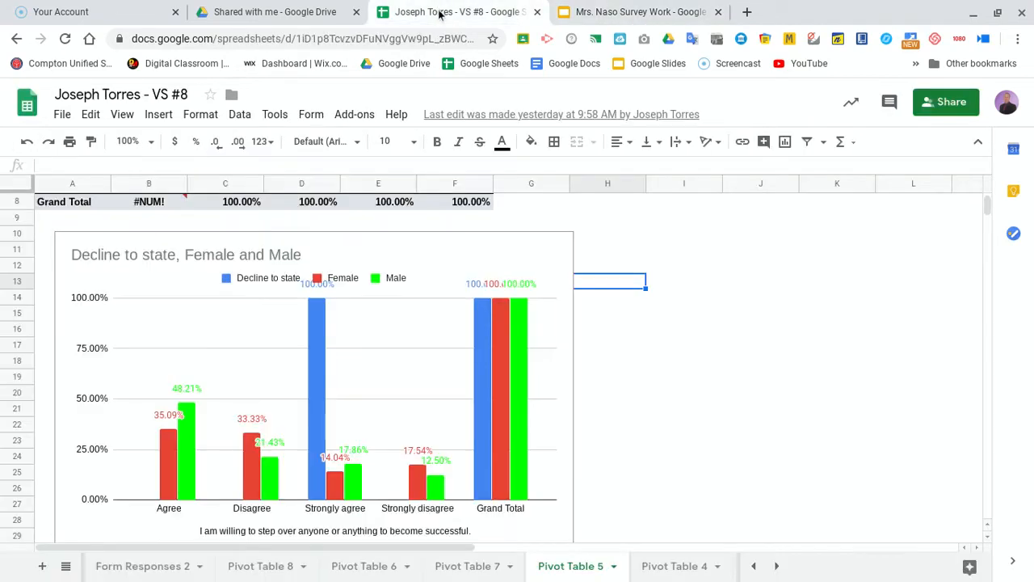
left_click(608, 400)
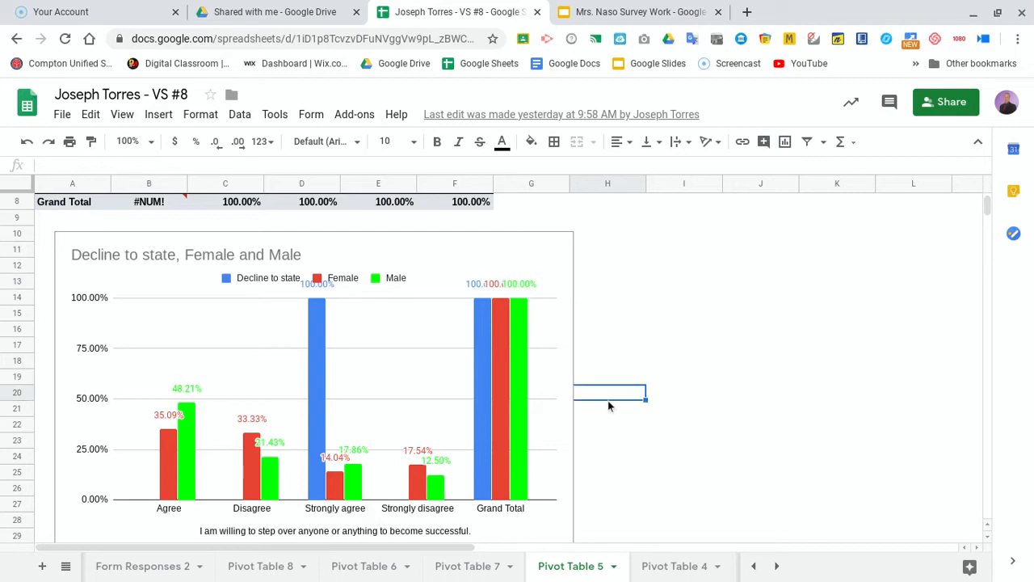
left_click(651, 11)
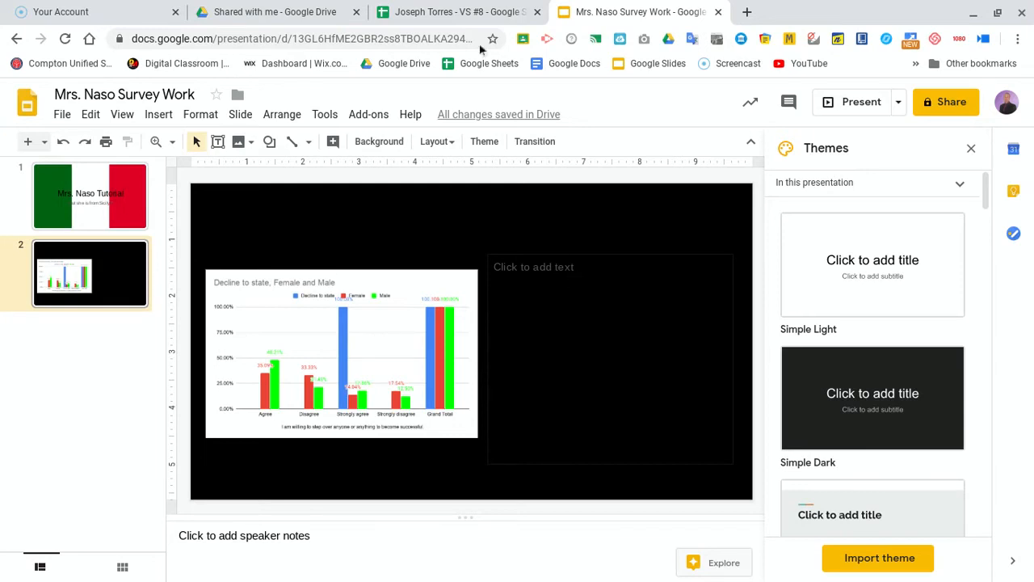
left_click(430, 13)
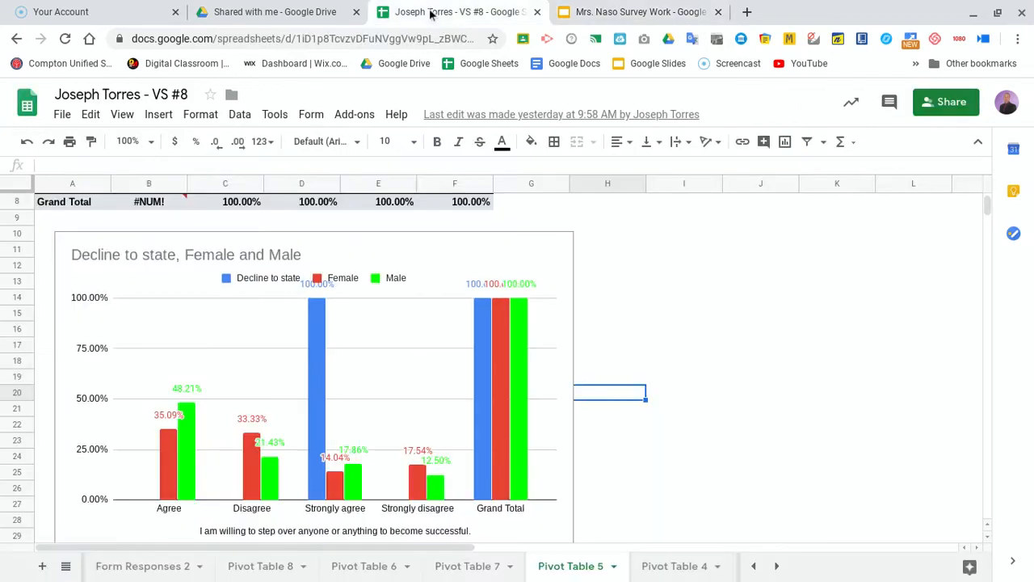
left_click(716, 299)
left_click_drag(987, 214, 988, 202)
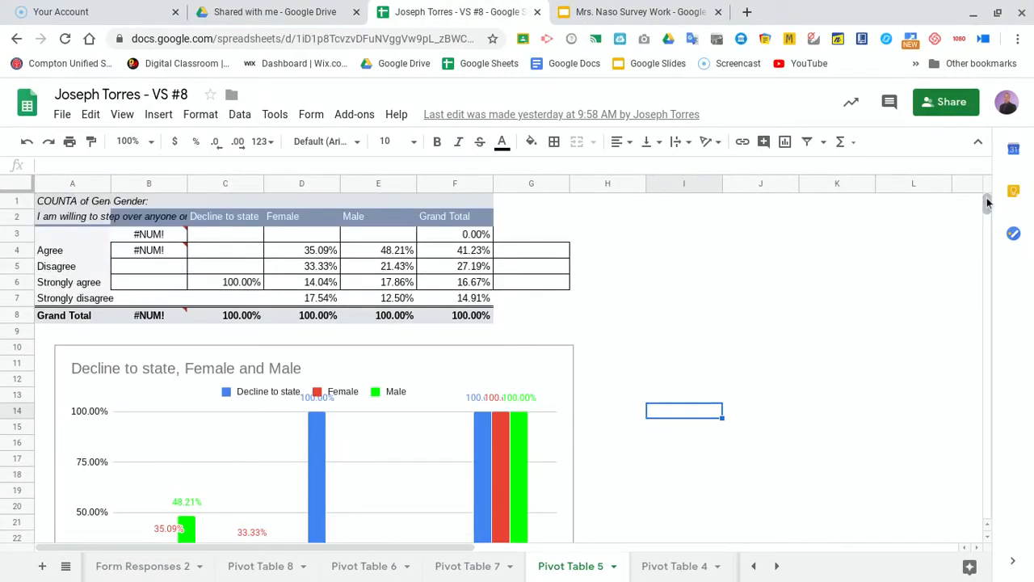
left_click(468, 570)
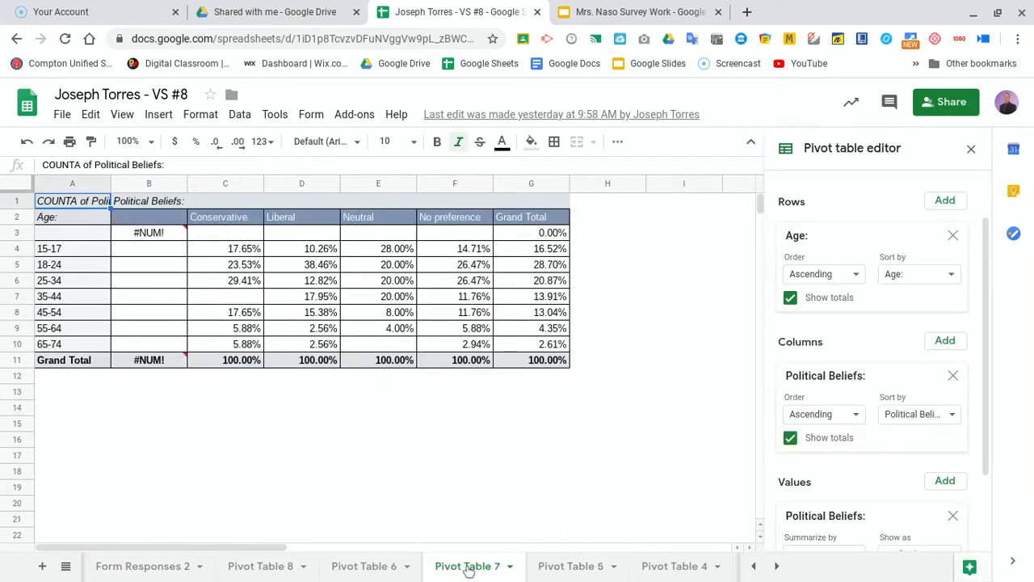
Open the Pivot Table 6 sheet and select the category header cells C2:H2
left_click(378, 570)
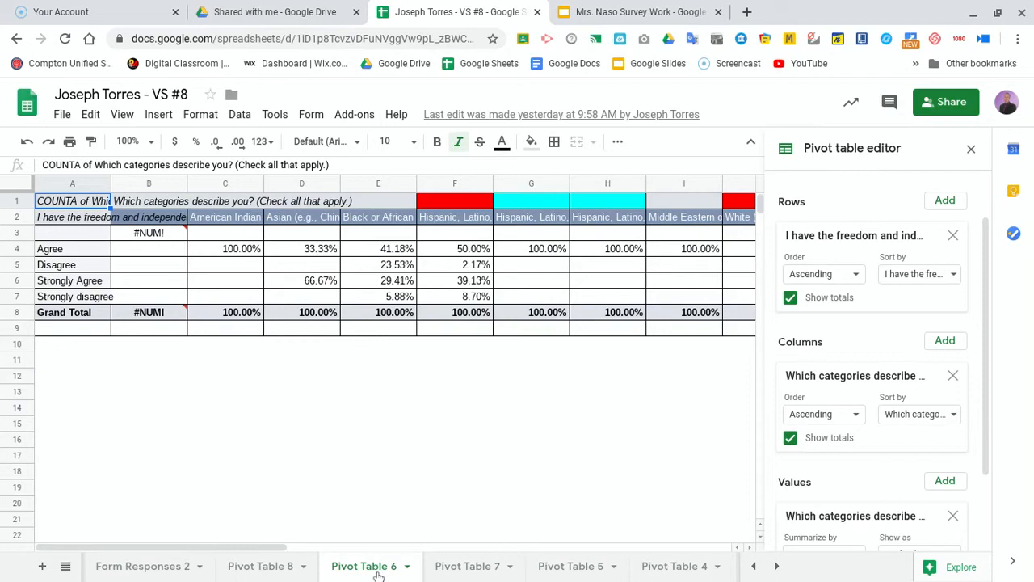
left_click(247, 224)
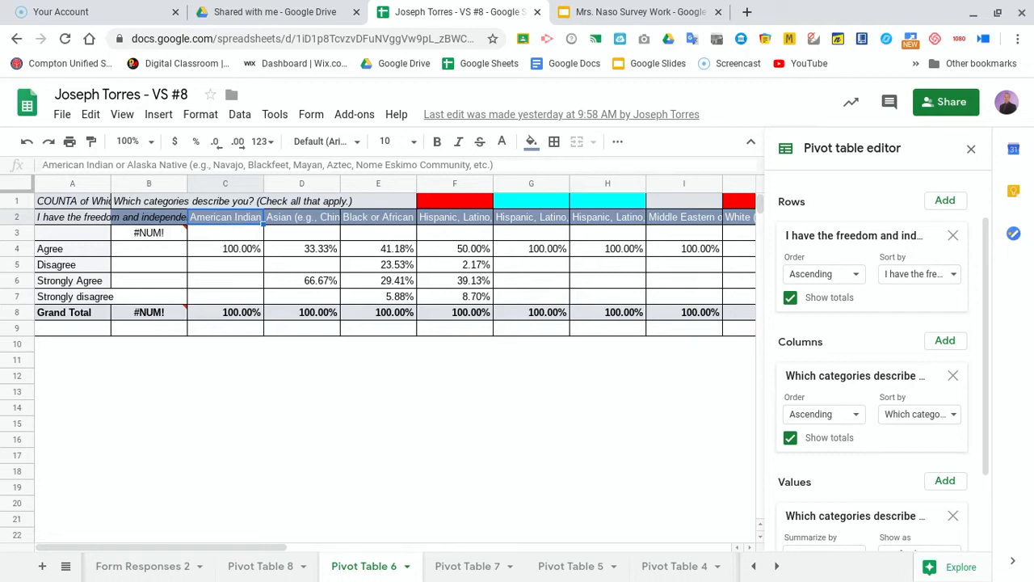
left_click_drag(207, 225, 590, 223)
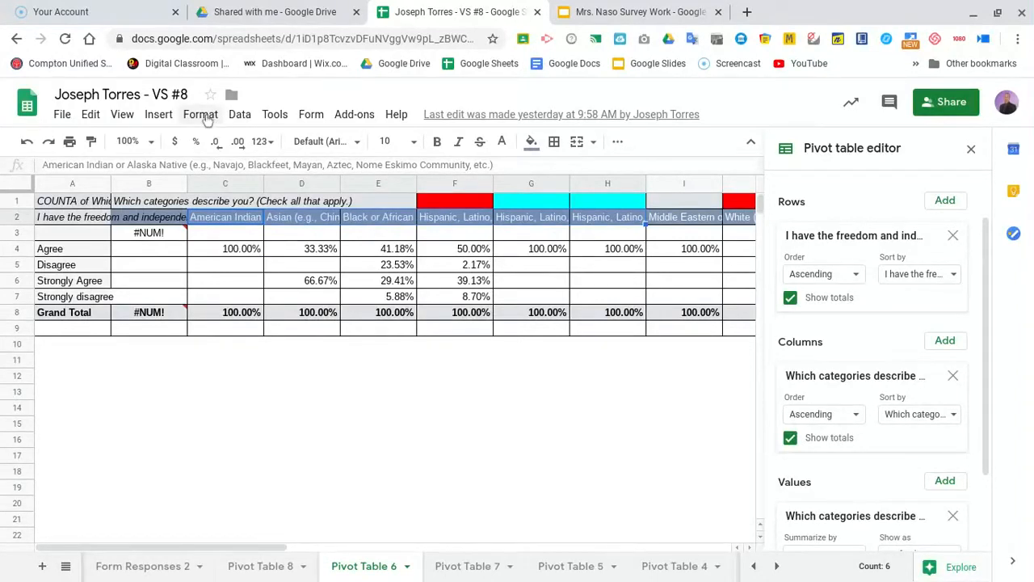
Try rotating the header text in C2:H2 to a 45° angle and undo the rotation
left_click(204, 116)
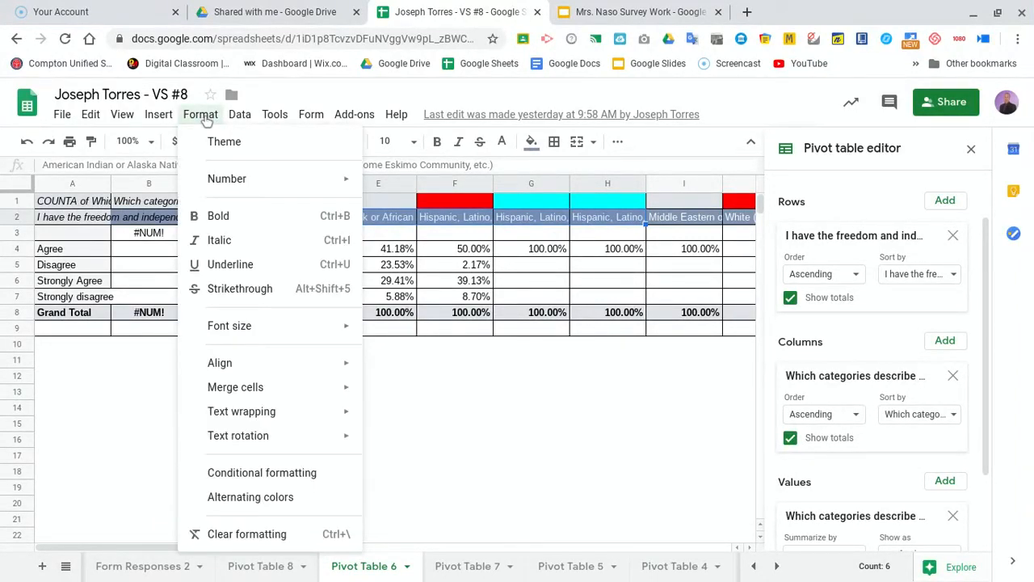
mouse_move(327, 437)
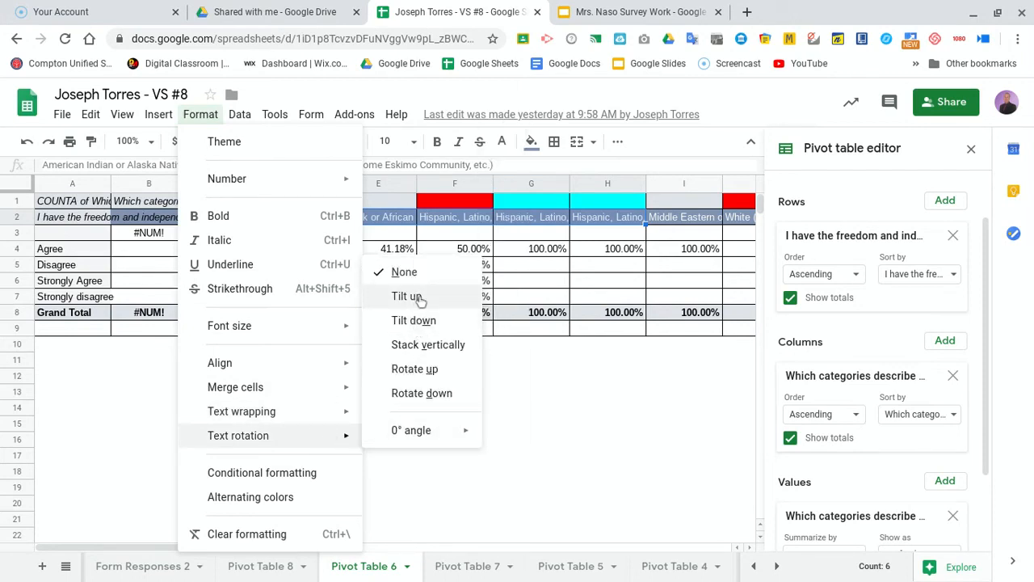
mouse_move(457, 437)
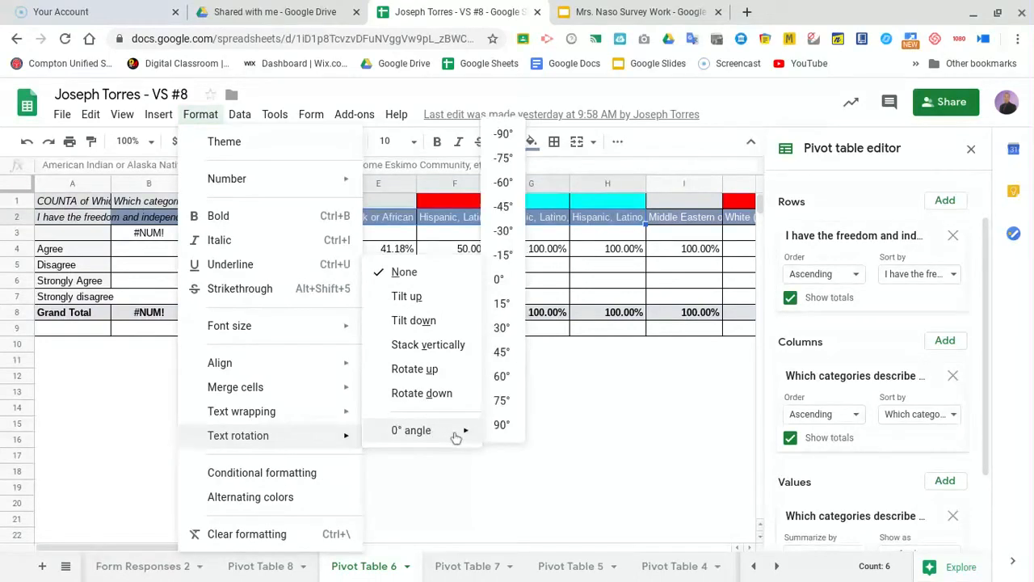
left_click(498, 354)
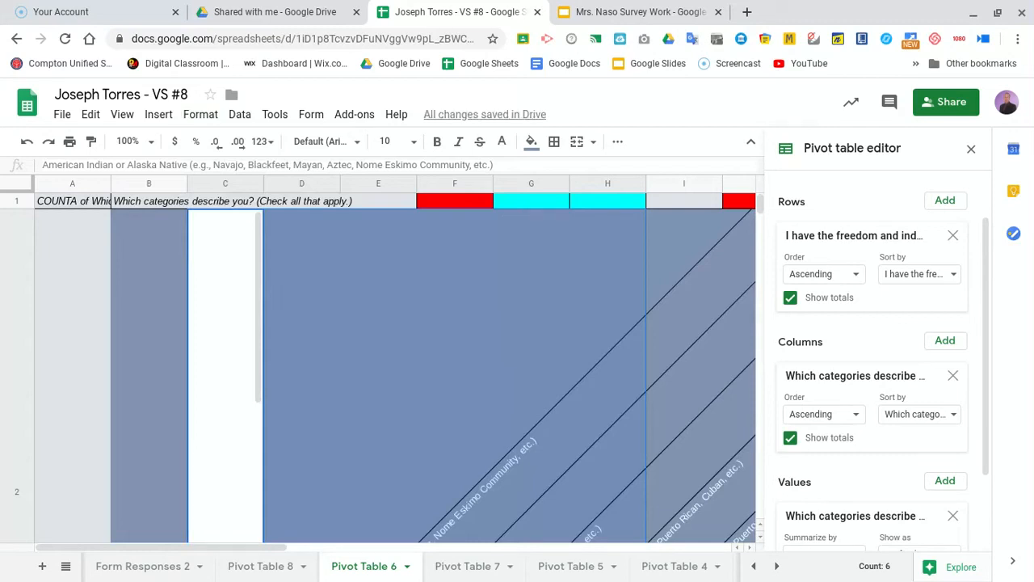
left_click(26, 143)
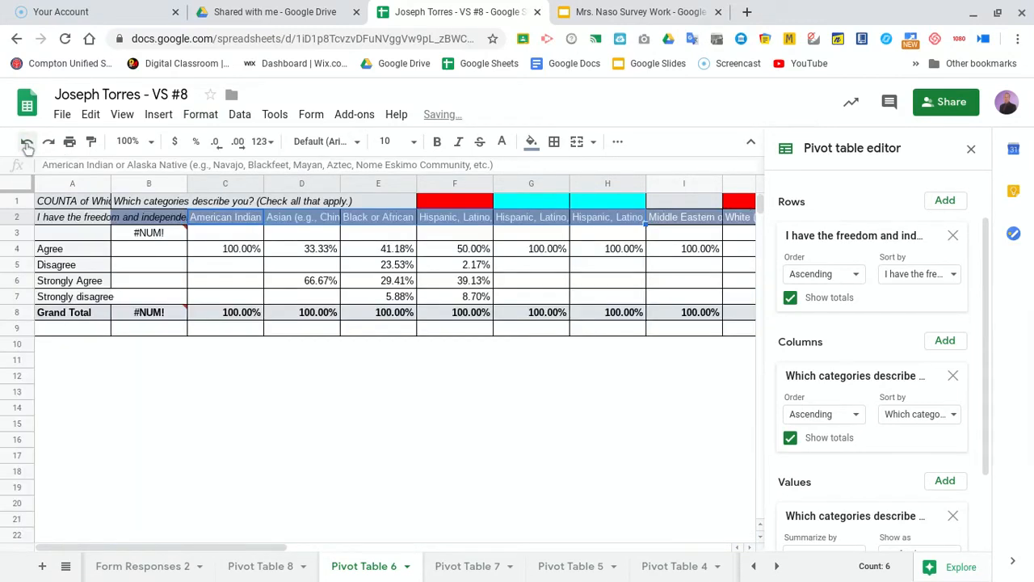
Rotate the header text in C2:H2 up and set its text wrapping to Wrap
left_click(202, 114)
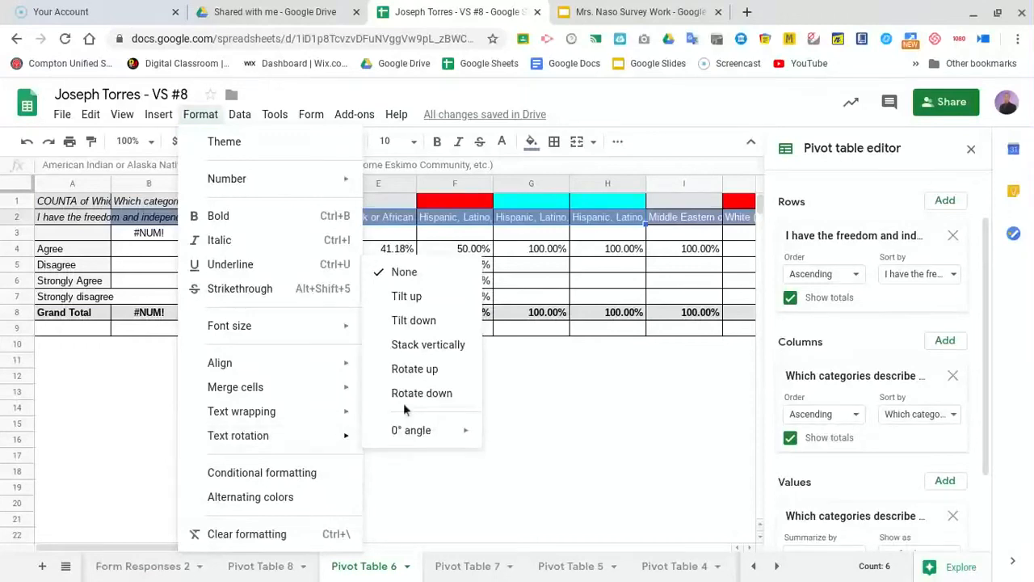
left_click(426, 369)
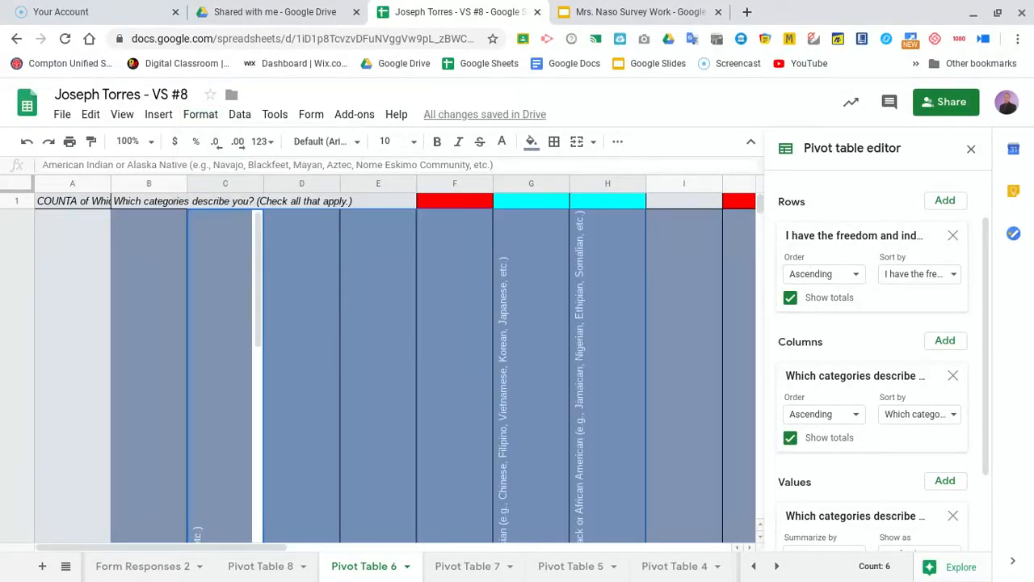
left_click(617, 142)
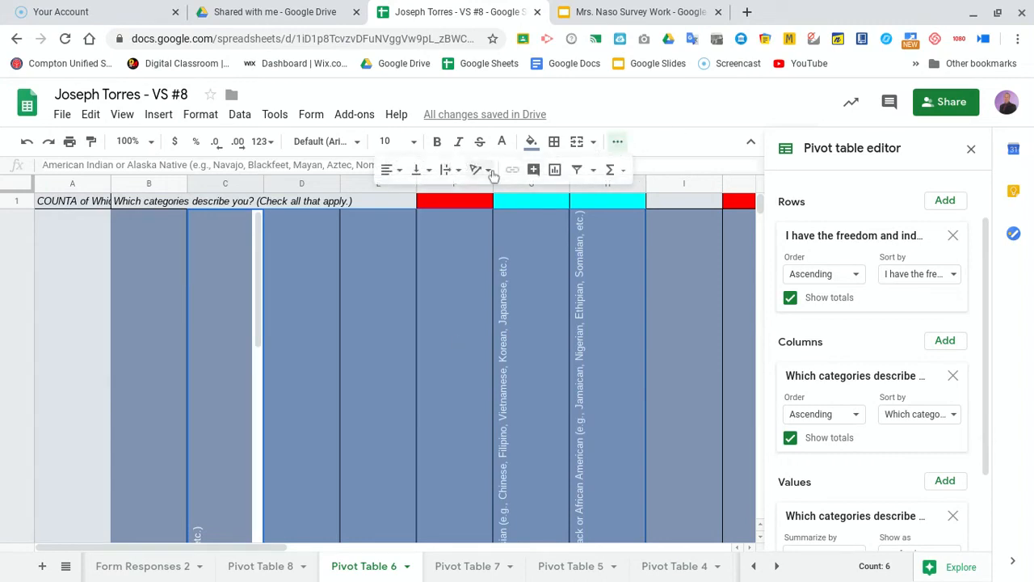
left_click(446, 171)
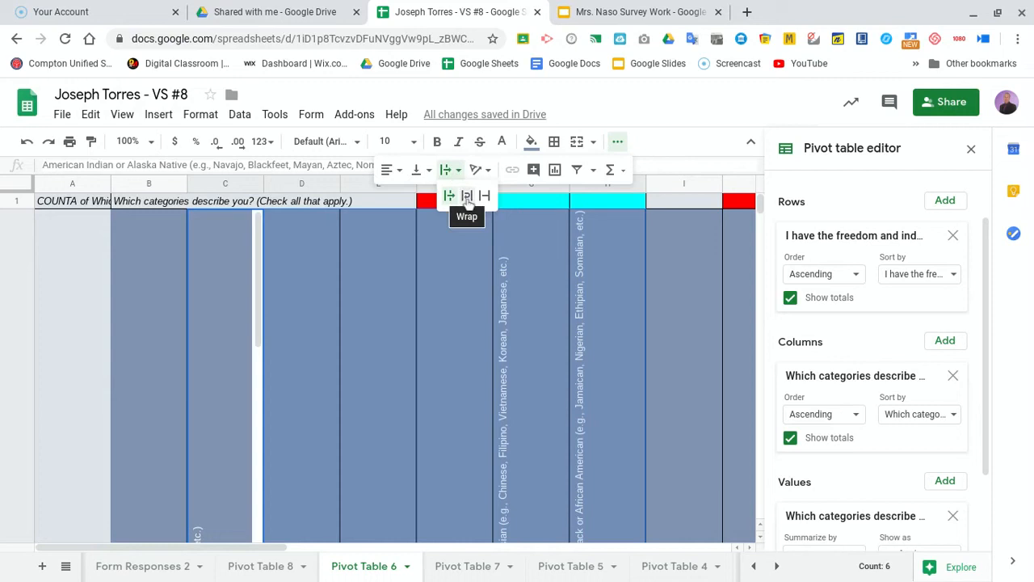
left_click(467, 196)
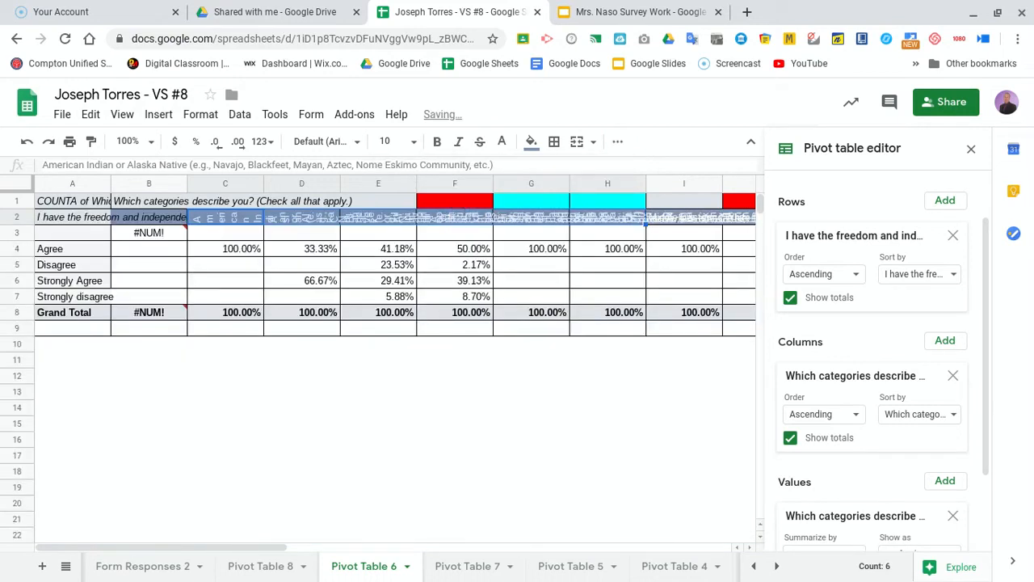
Increase the height of row 2 to fit the wrapped headers and close the pivot table editor
left_click_drag(23, 224, 27, 356)
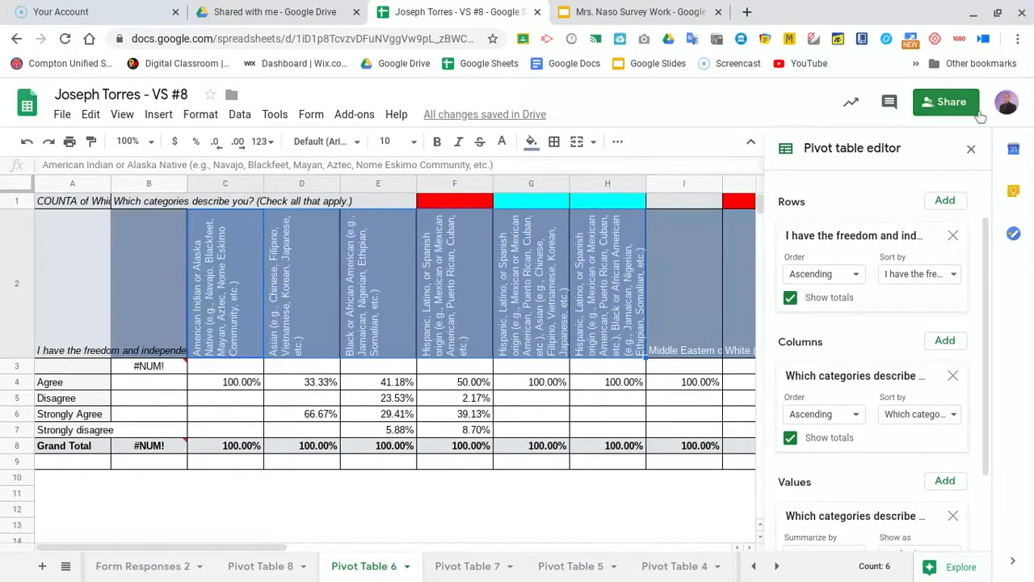
left_click(971, 149)
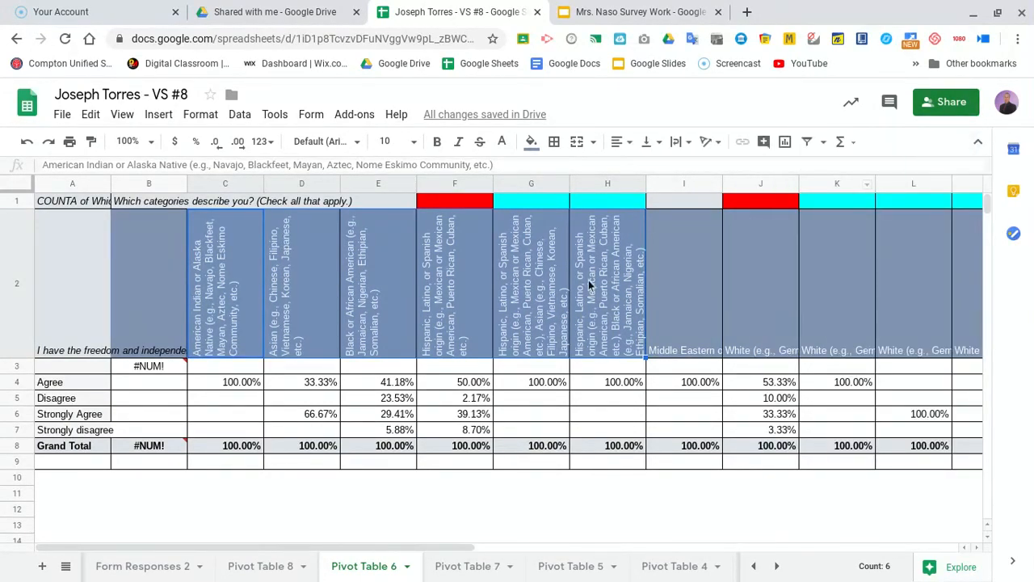
Rotate the Middle Eastern or North African header text in cell I2 up to match the neighbouring headers
left_click(699, 307)
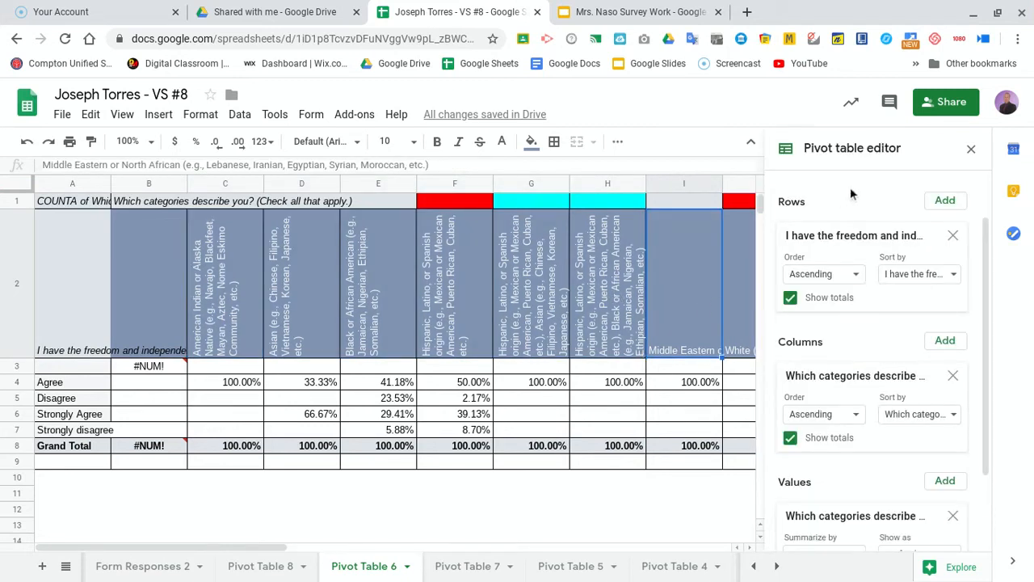
left_click(970, 150)
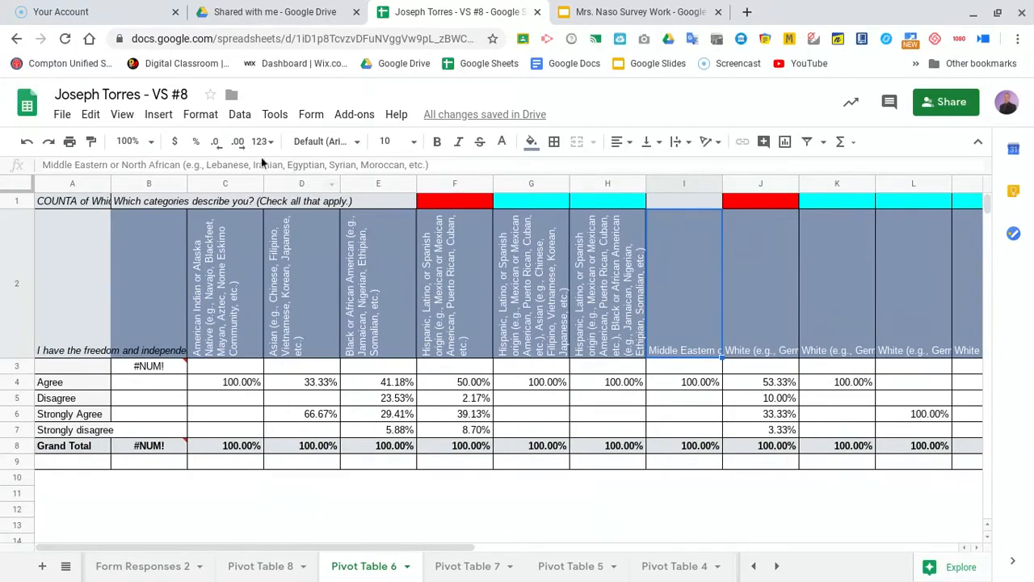
left_click(159, 116)
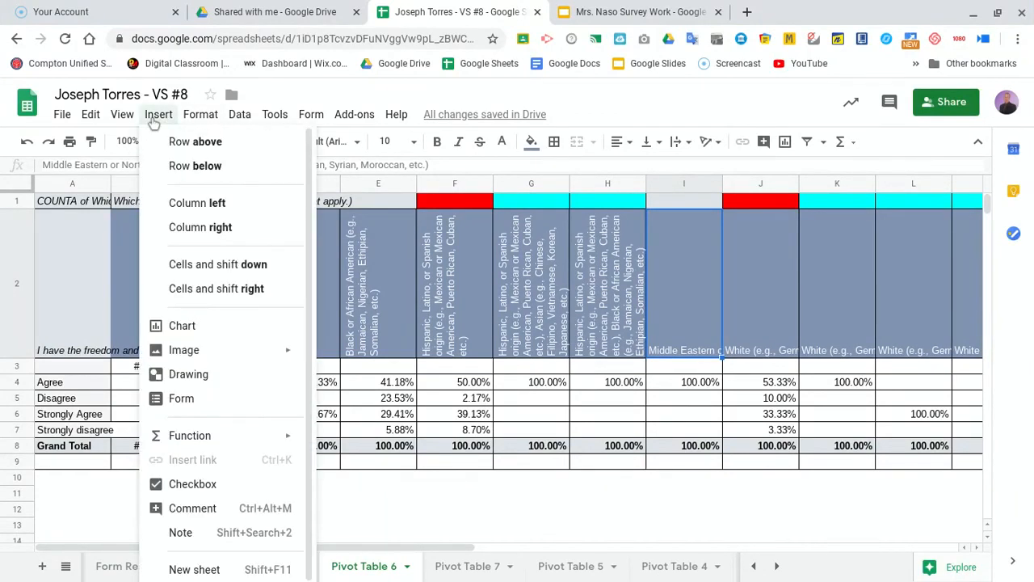
mouse_move(197, 117)
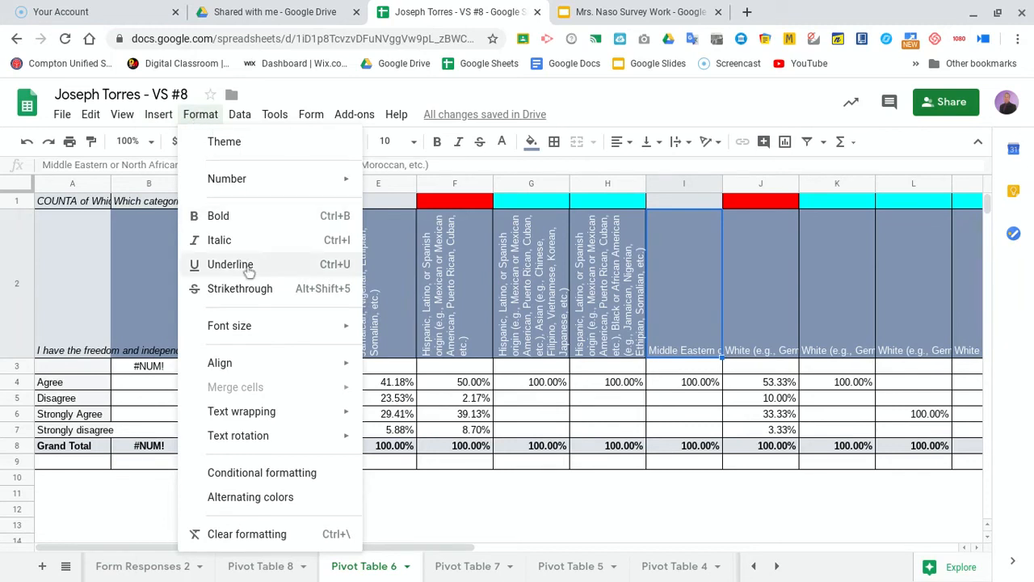
mouse_move(312, 443)
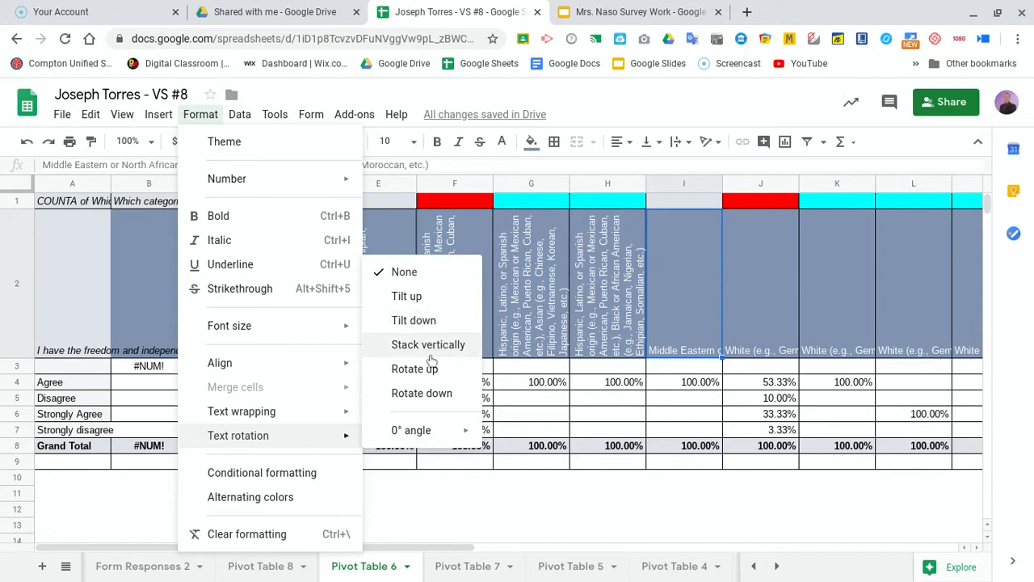
mouse_move(461, 440)
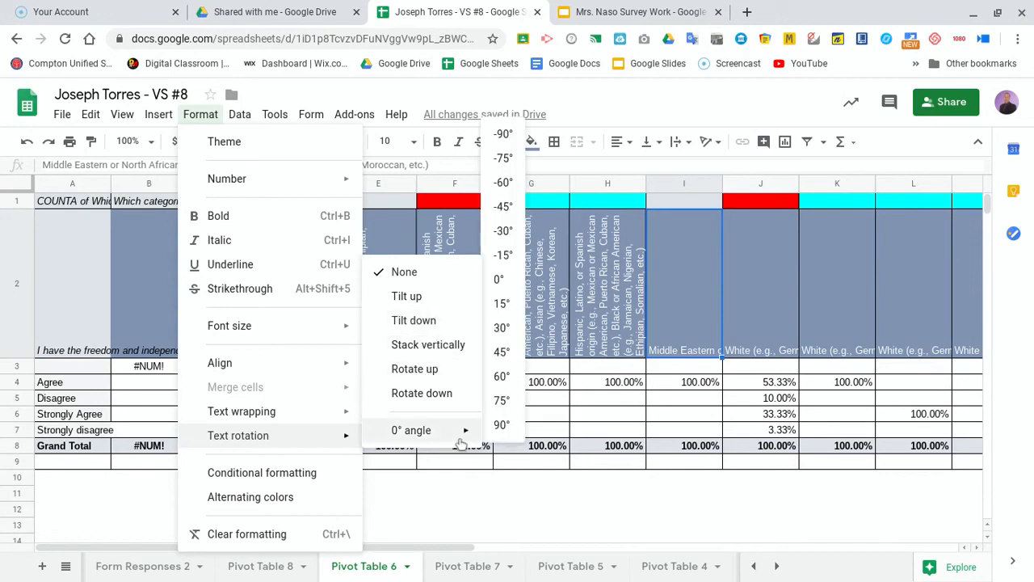
left_click(396, 370)
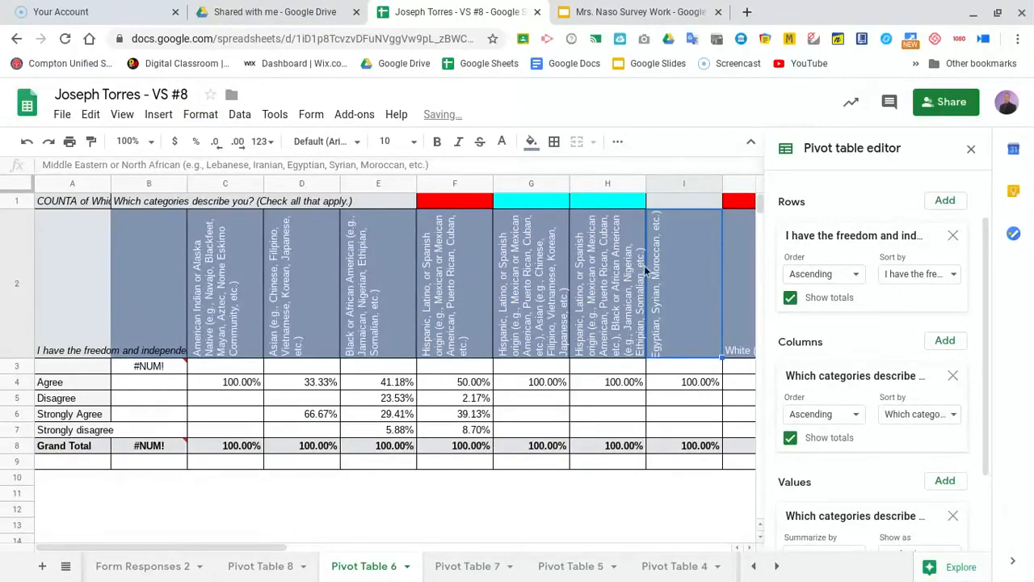
Wrap the rotated header text in cell I2 and close the pivot table editor
left_click(972, 150)
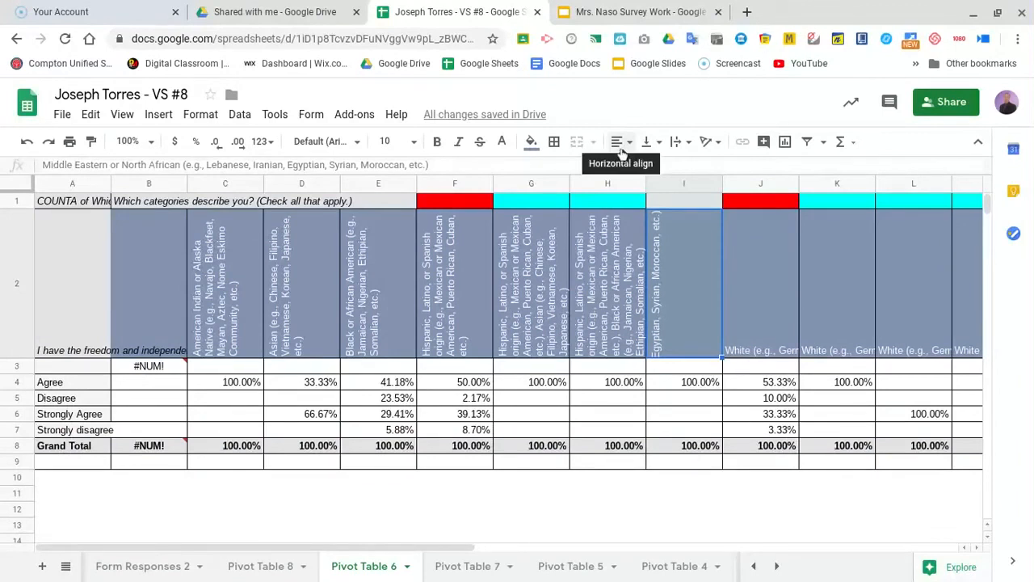
left_click(689, 143)
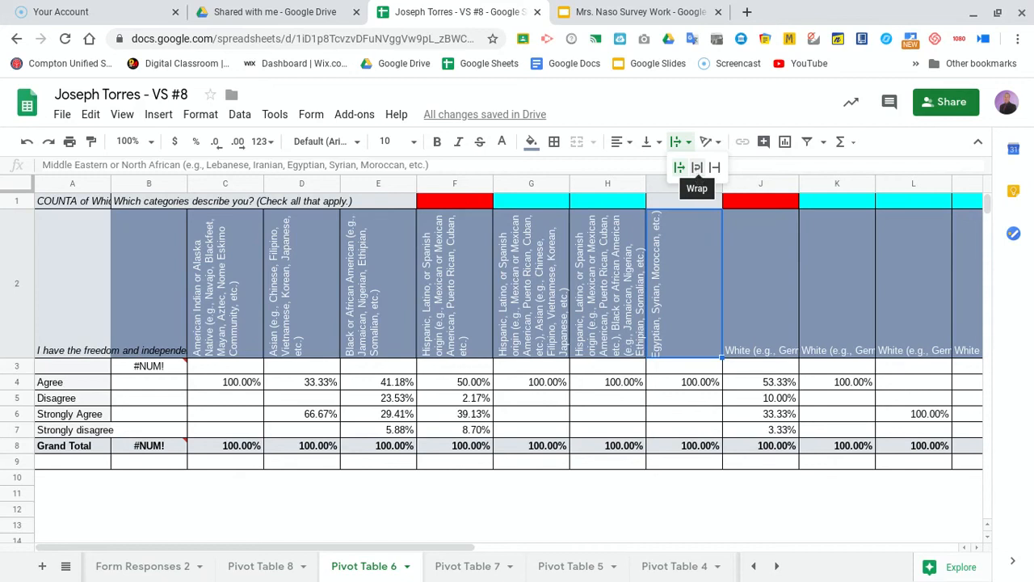
left_click(696, 167)
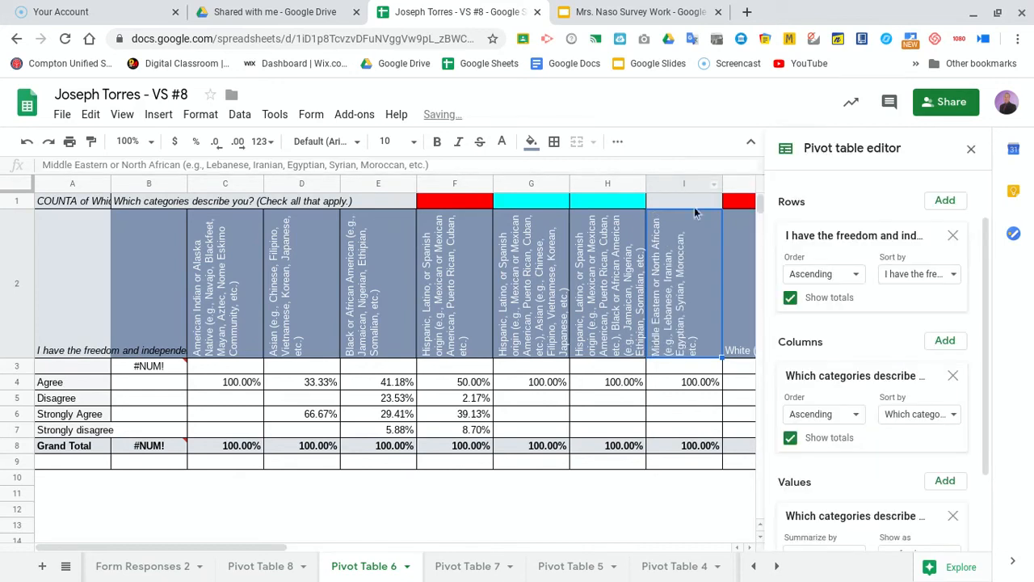
left_click(971, 148)
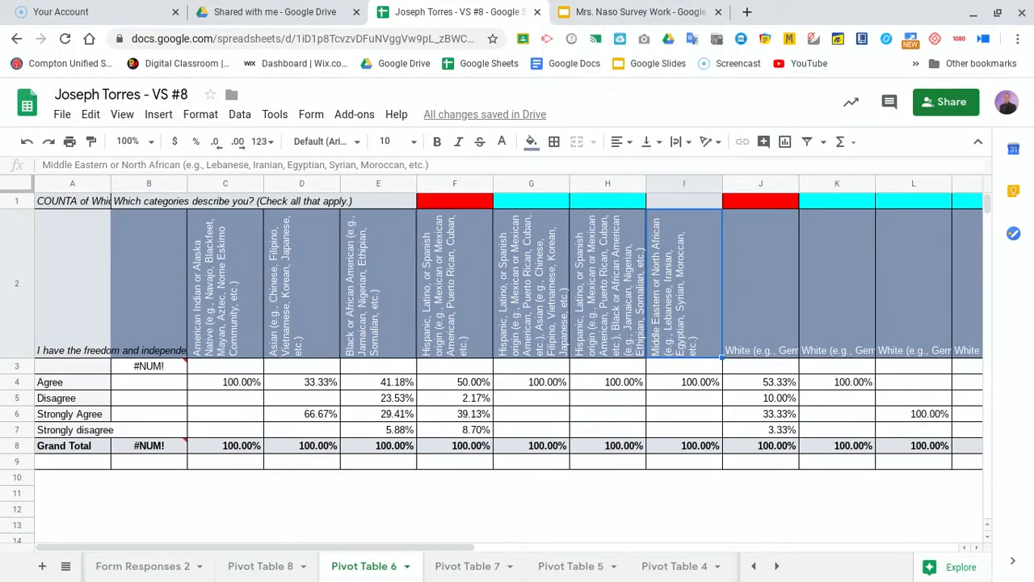
Select the header cells C2:I2 and set their vertical alignment to middle
left_click(759, 257)
left_click(699, 273)
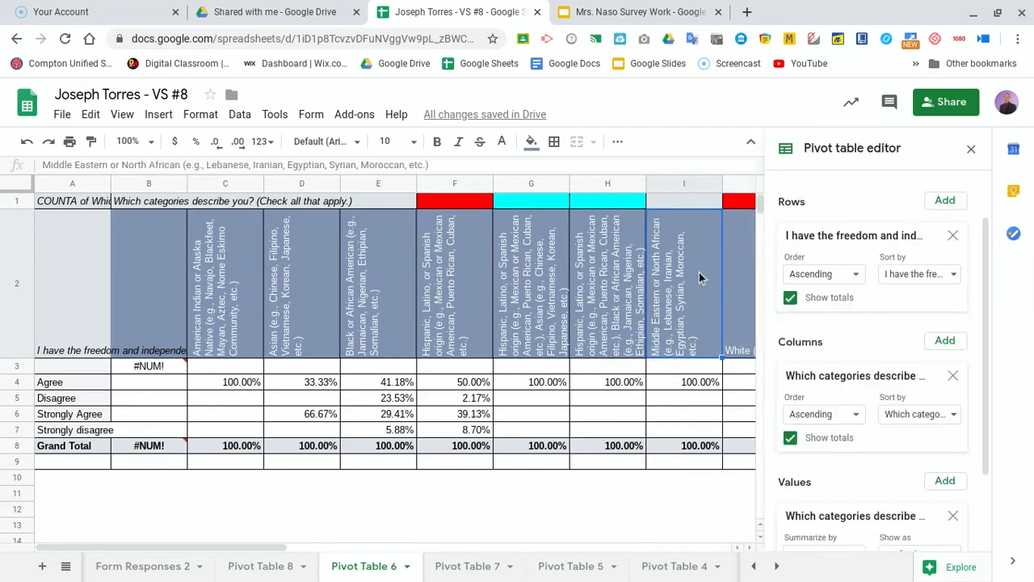
left_click(975, 154)
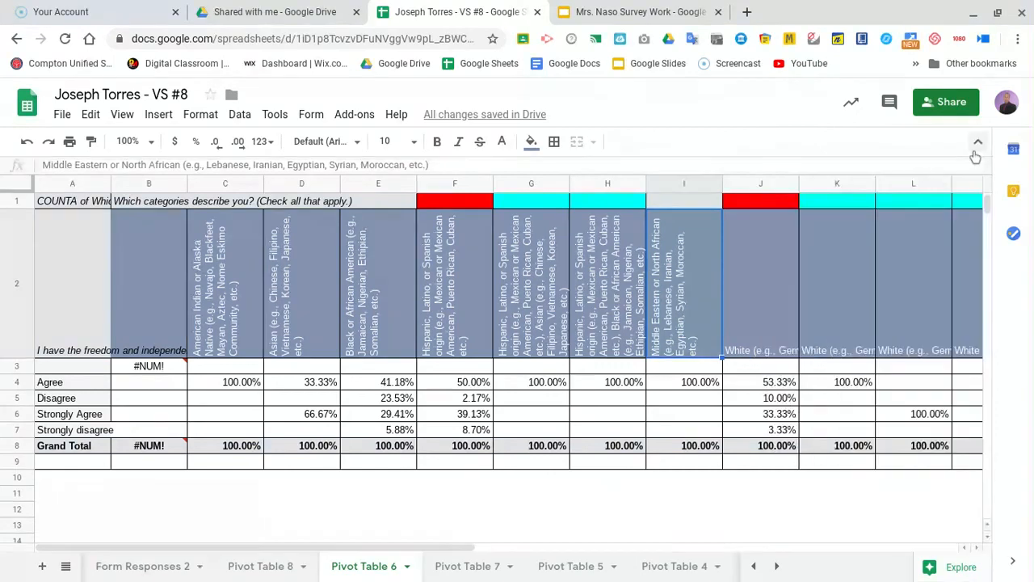
left_click_drag(676, 276, 207, 316)
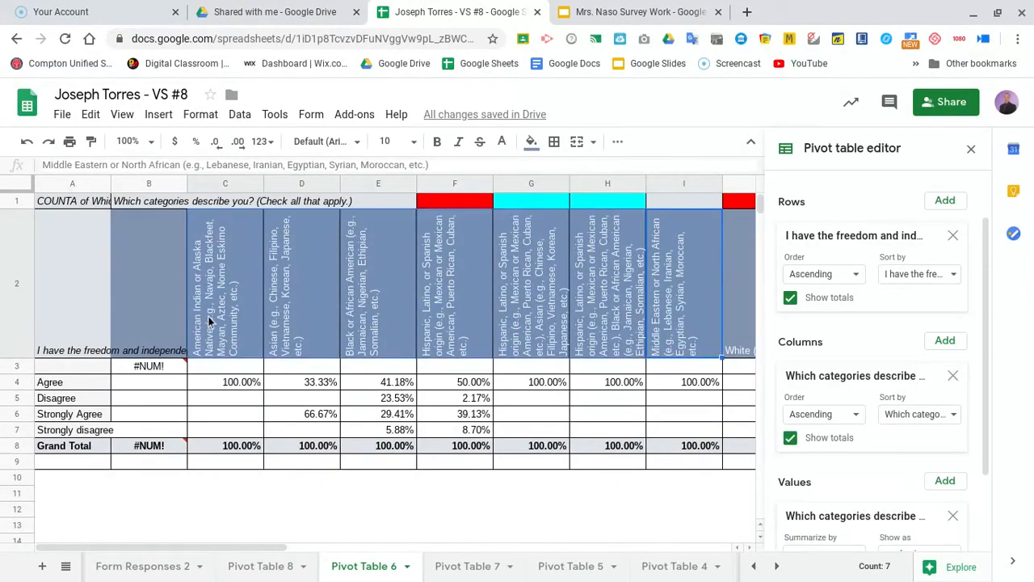
left_click(973, 150)
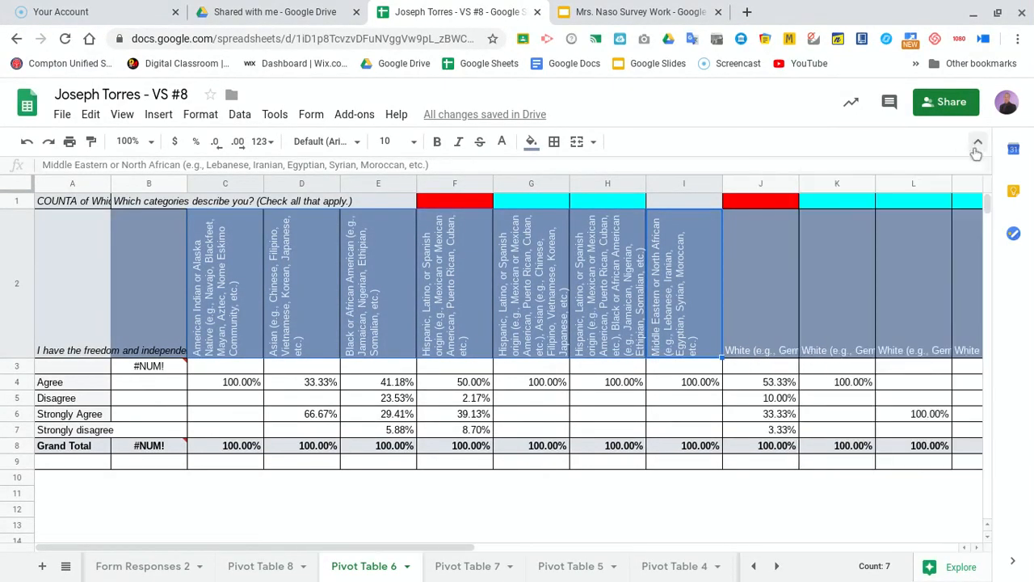
left_click(659, 143)
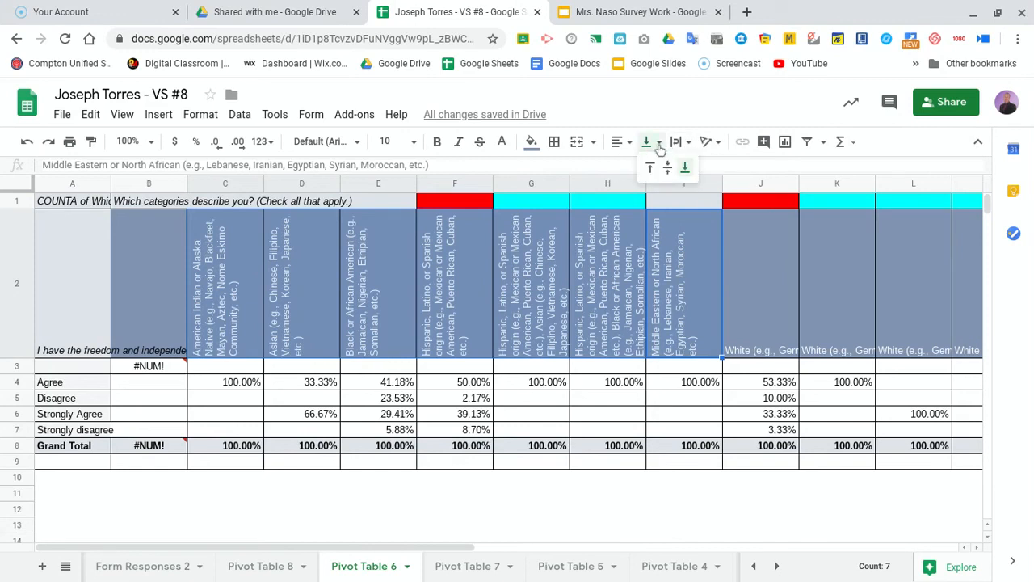
left_click(669, 168)
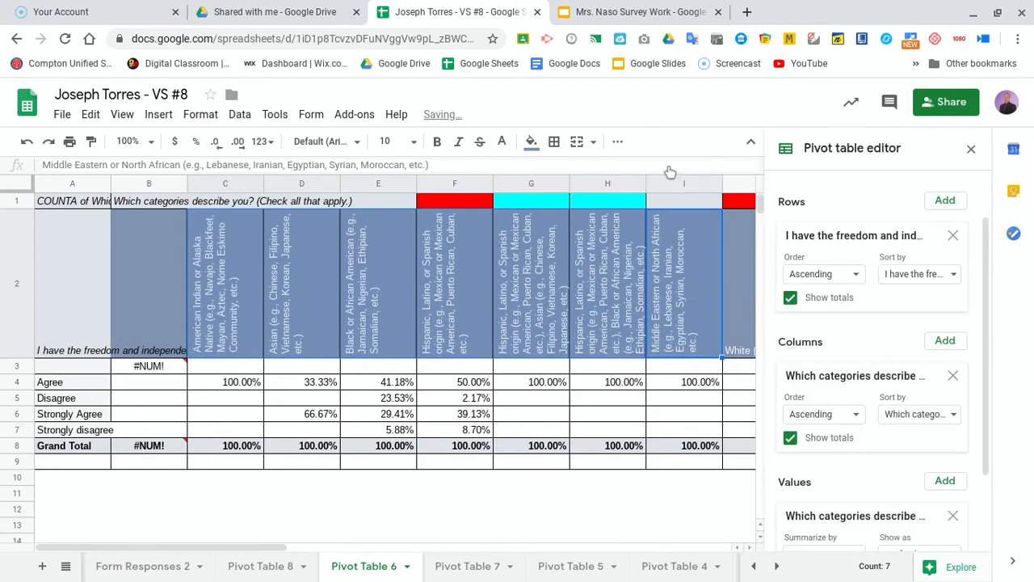
Center the header text in C2:I2 horizontally and close the pivot table editor
left_click(618, 141)
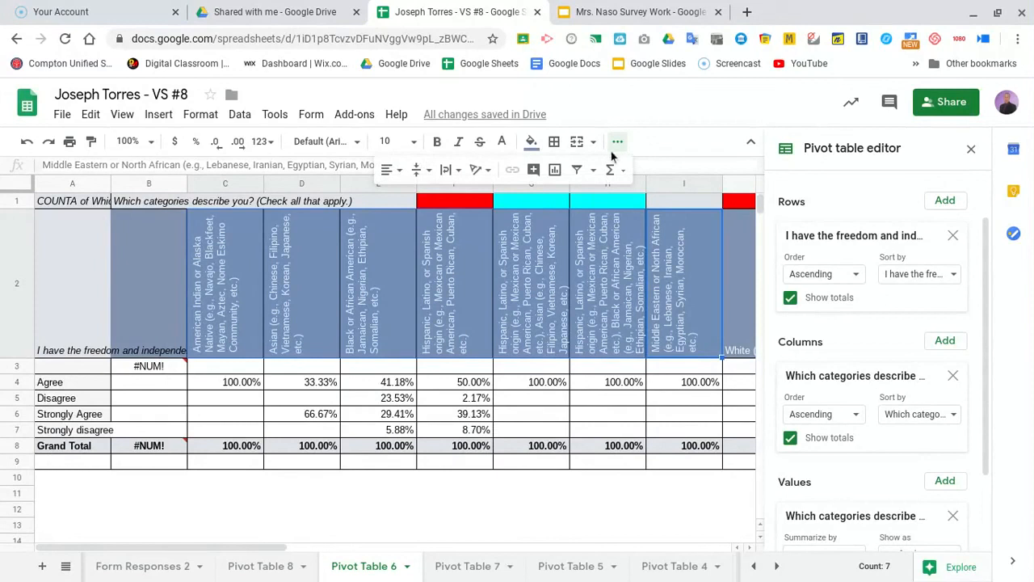
left_click(389, 171)
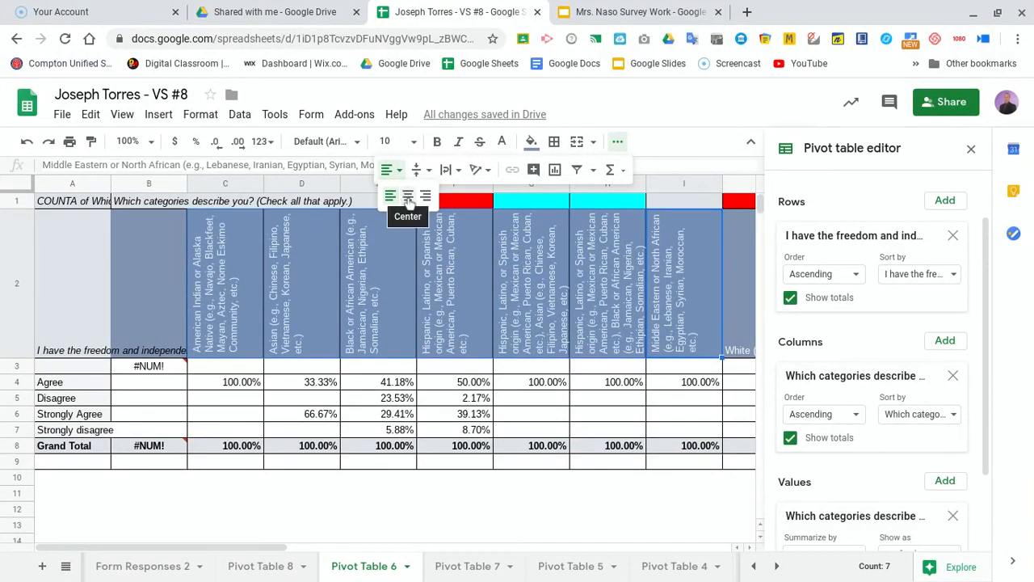
left_click(404, 192)
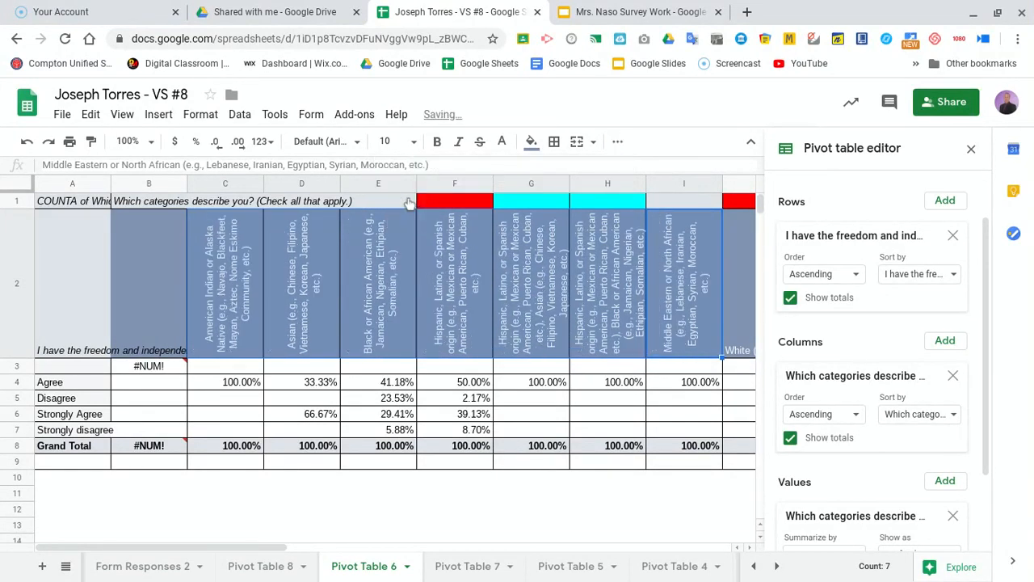
left_click(971, 150)
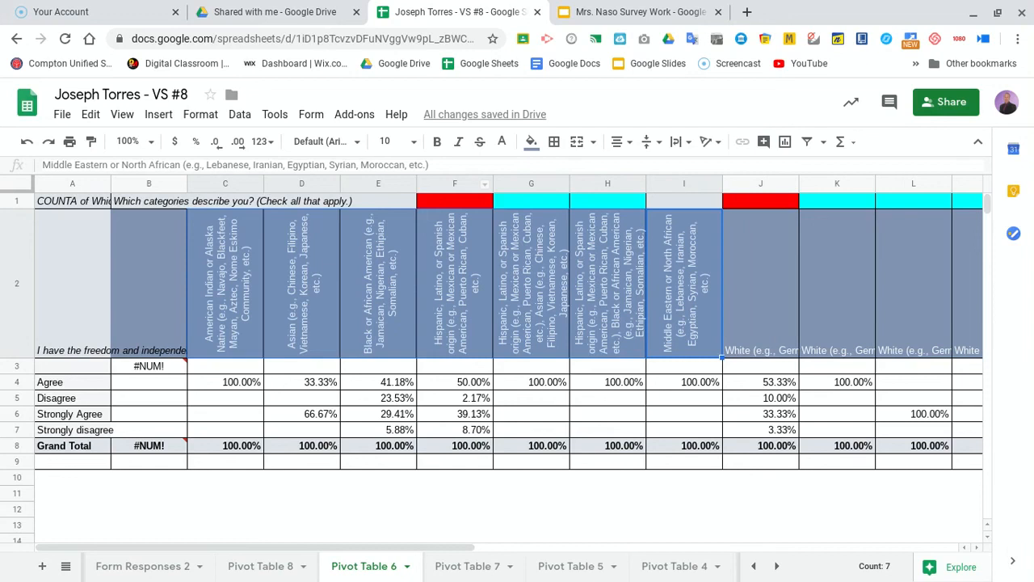
Open the Pivot Table 5 sheet, check its chart against slide 2 in Google Slides, and return to the spreadsheet
left_click(584, 568)
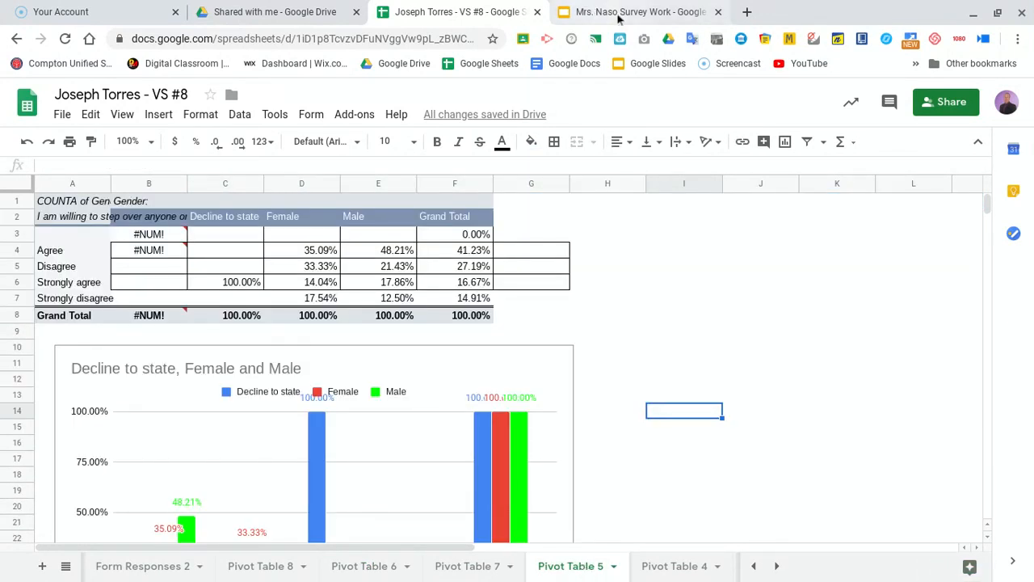
left_click(619, 17)
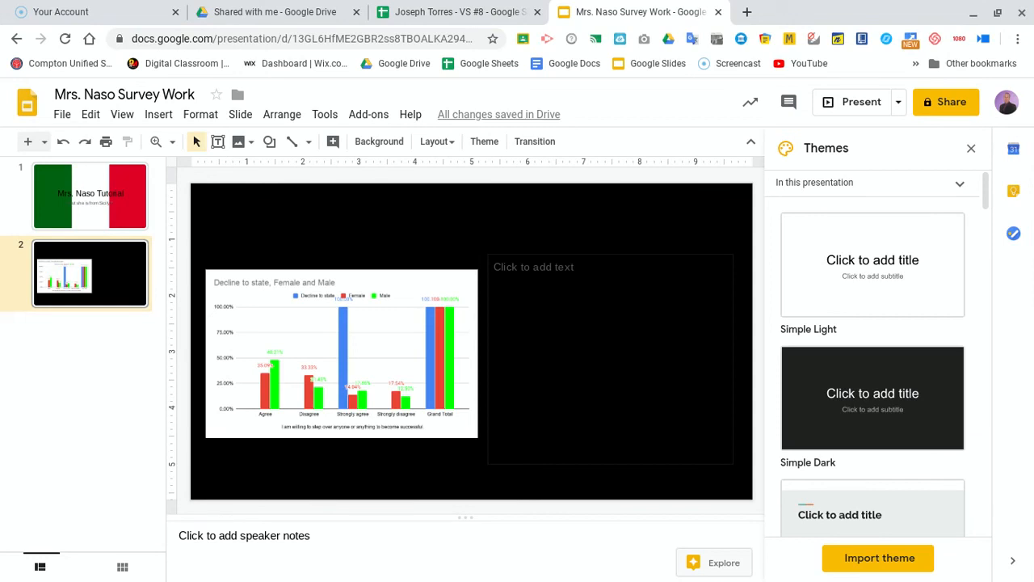
left_click(491, 17)
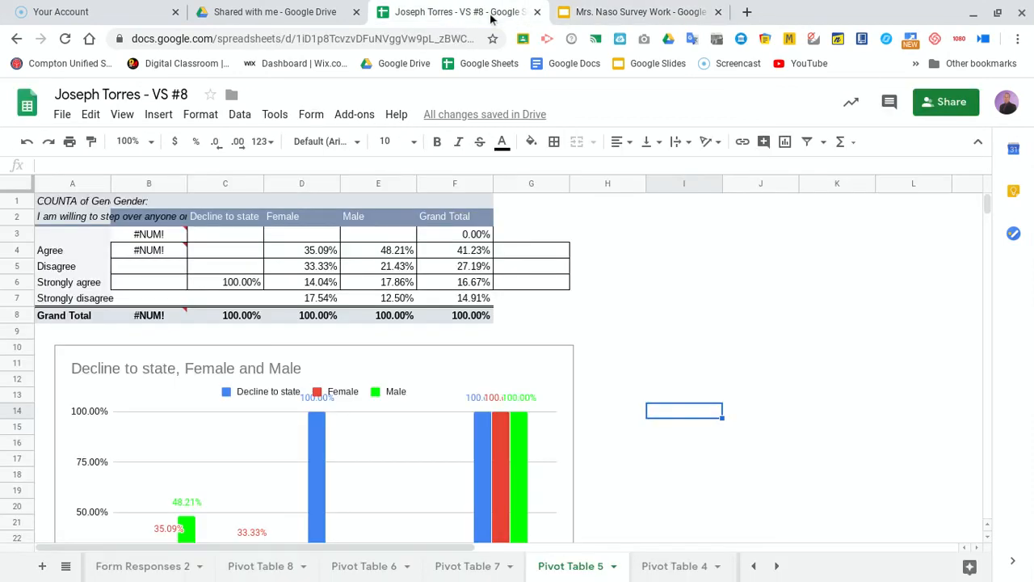